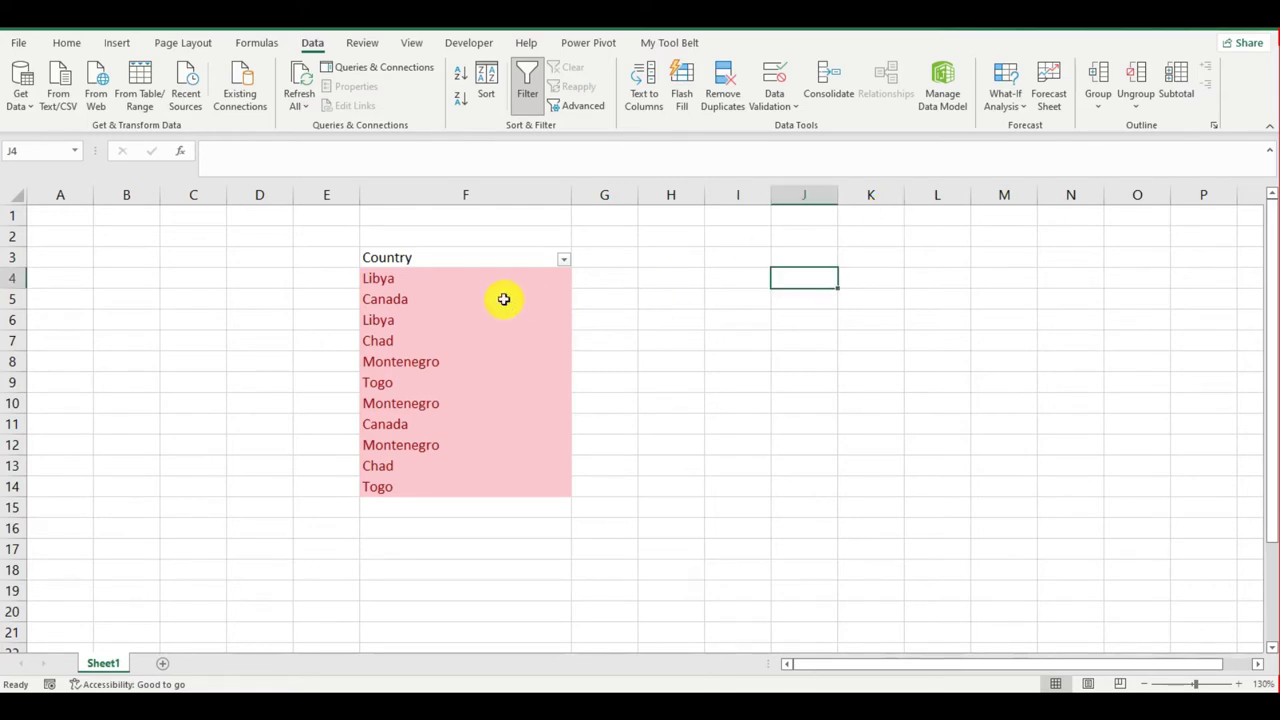
Examine the Country column for repeated country names such as Libya, Canada, Montenegro and Togo.
{"action": "left_click", "coordinate": [454, 273]}
{"action": "left_click", "coordinate": [443, 321]}
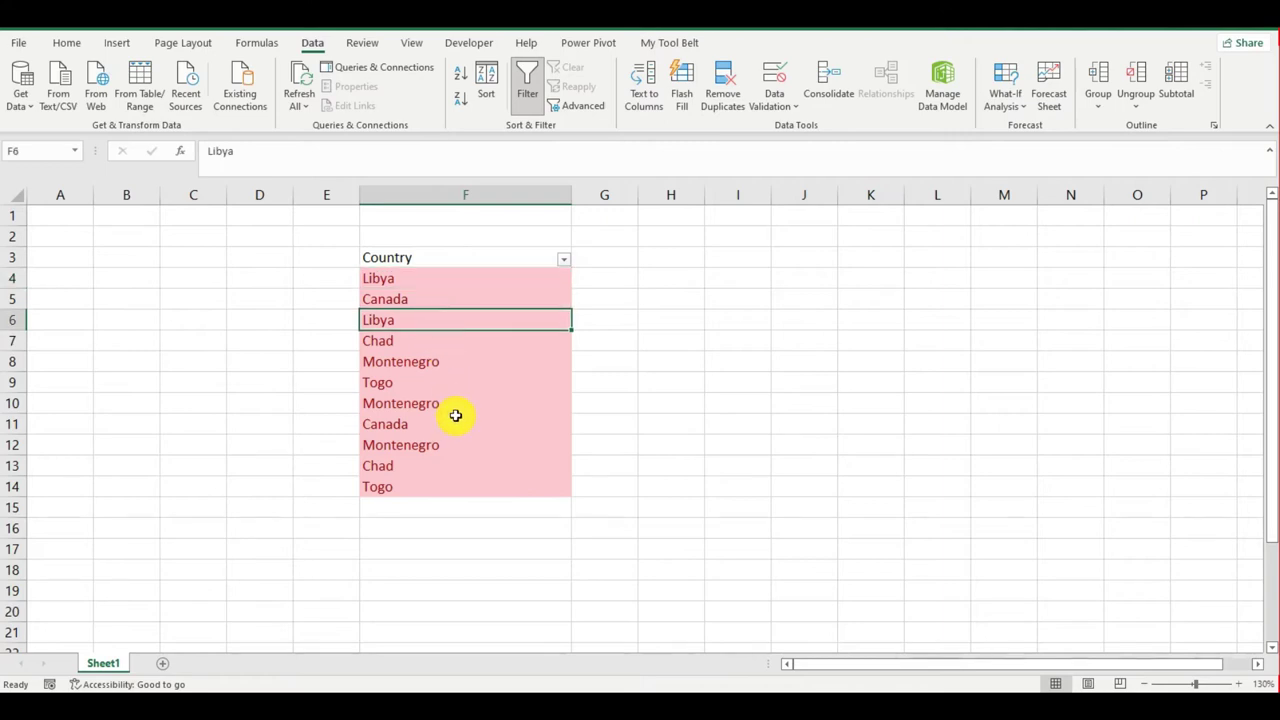
{"action": "left_click", "coordinate": [424, 283]}
{"action": "left_click", "coordinate": [415, 318]}
{"action": "left_click", "coordinate": [414, 303]}
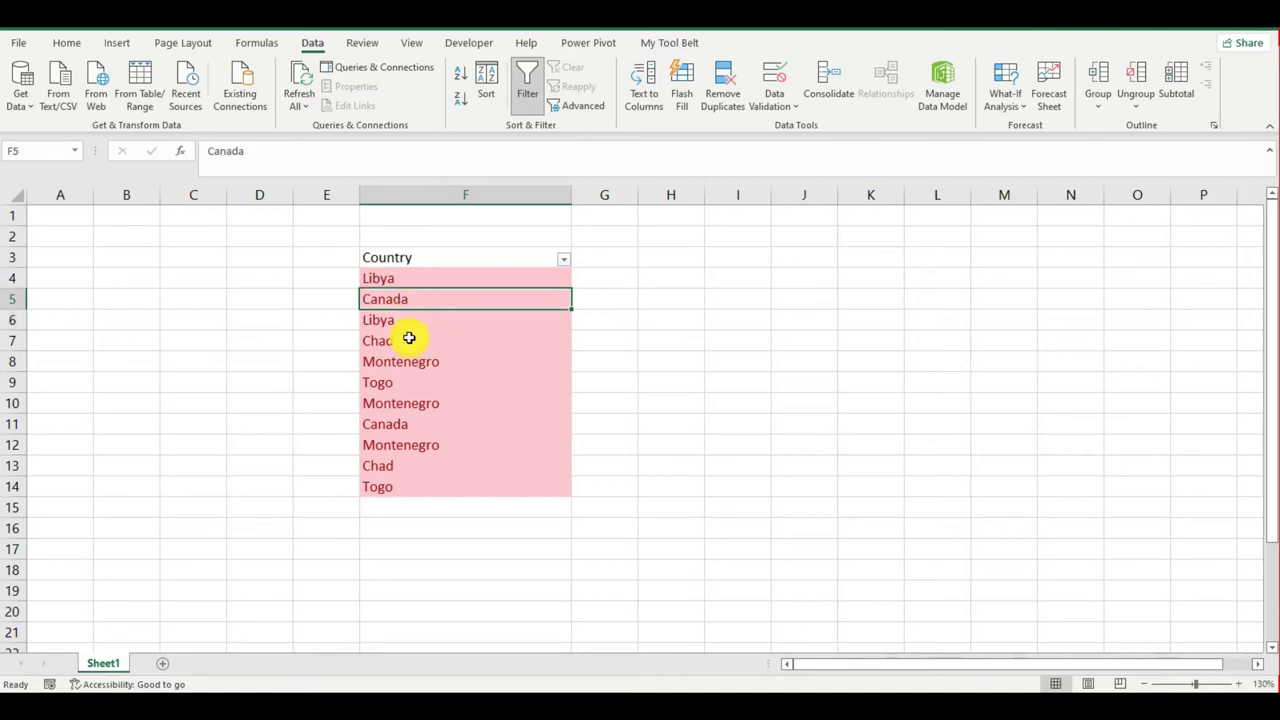
{"action": "left_click", "coordinate": [404, 418]}
{"action": "left_click", "coordinate": [433, 360]}
{"action": "left_click", "coordinate": [427, 404]}
{"action": "left_click", "coordinate": [426, 450]}
{"action": "left_click", "coordinate": [440, 385]}
{"action": "left_click", "coordinate": [402, 490]}
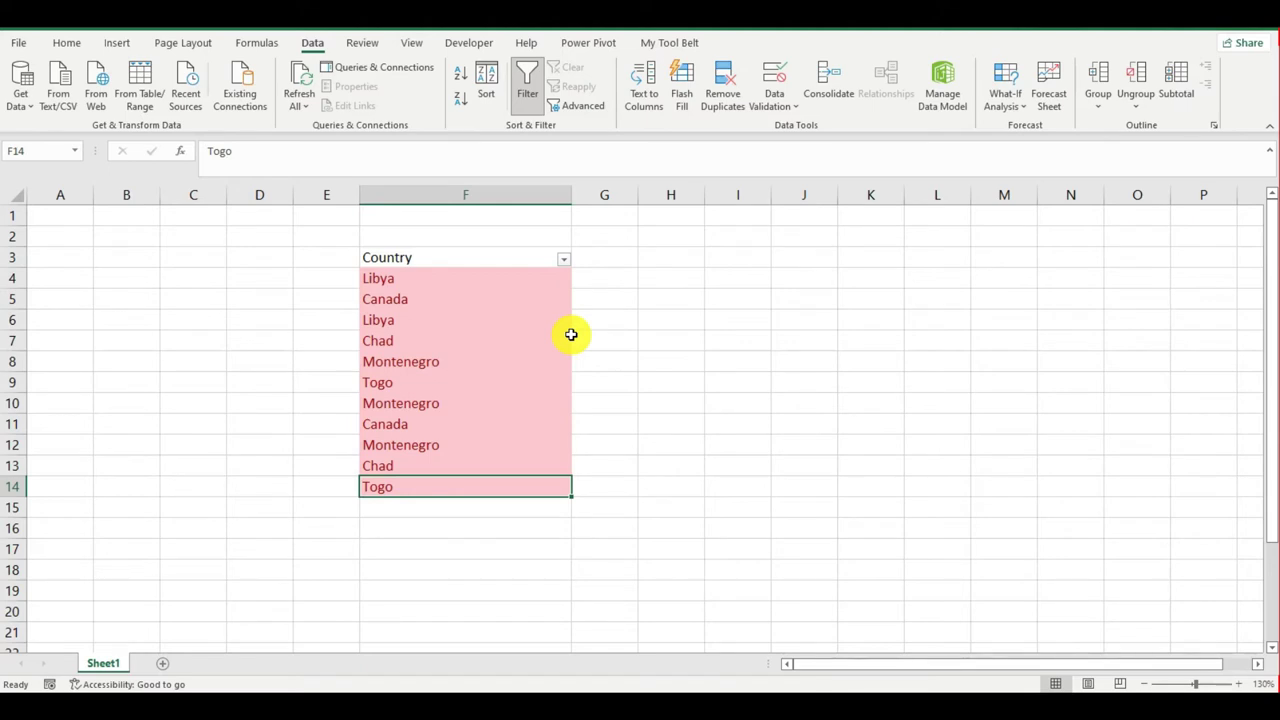
Enter =UNIQUE(F4:F14) in J3 to list the distinct countries, and autofit the width of column J.
{"action": "left_click", "coordinate": [786, 257]}
{"action": "type", "text": "=uni"}
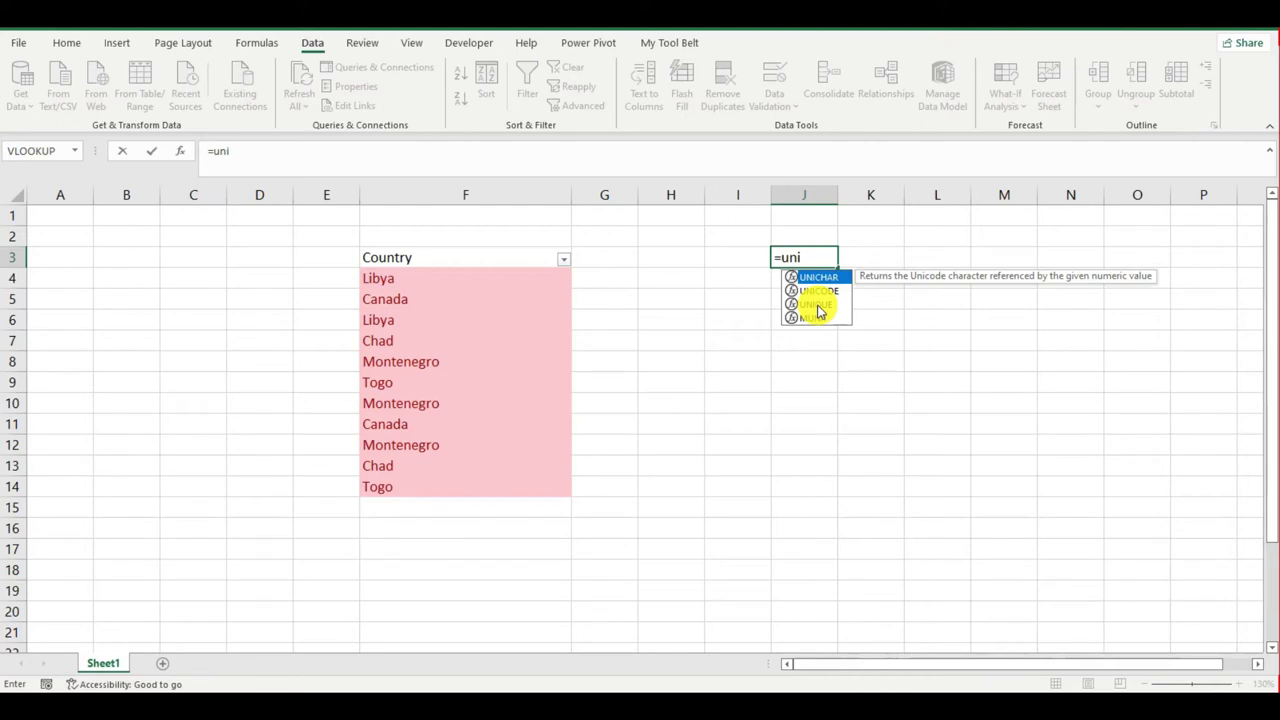
{"action": "double_click", "coordinate": [816, 304]}
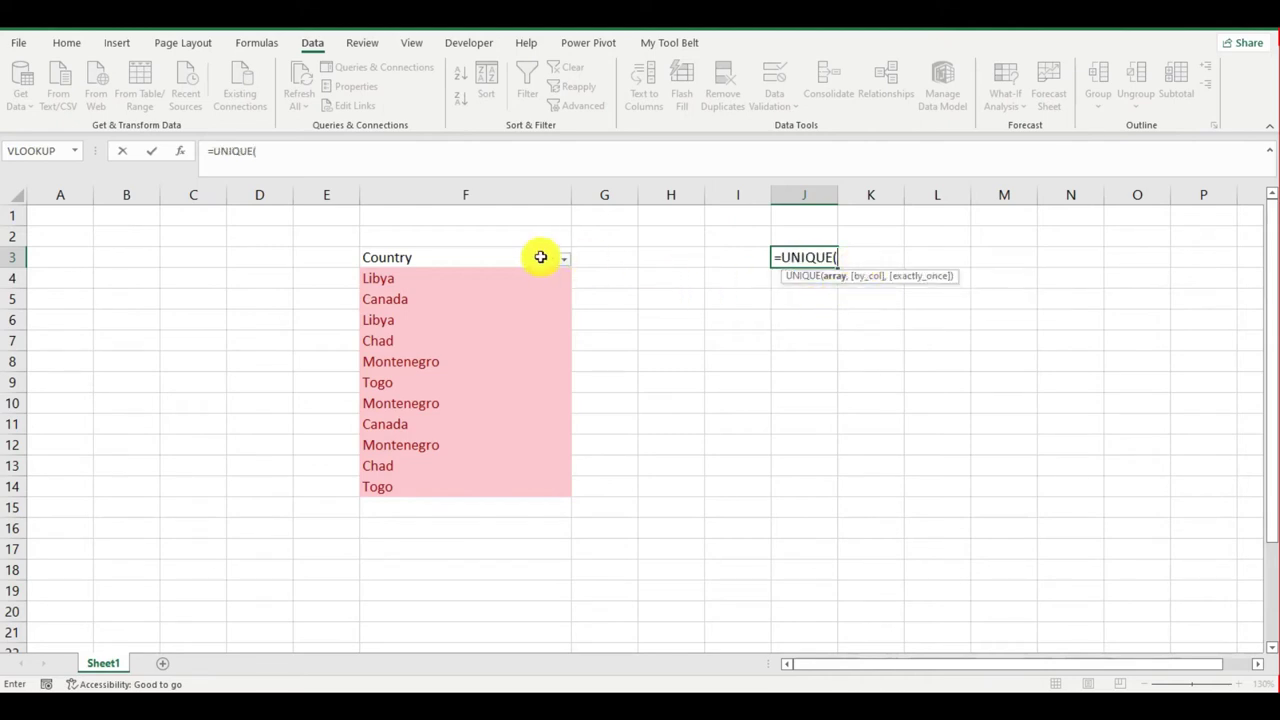
{"action": "left_click_drag", "start_coordinate": [499, 276], "coordinate": [489, 480]}
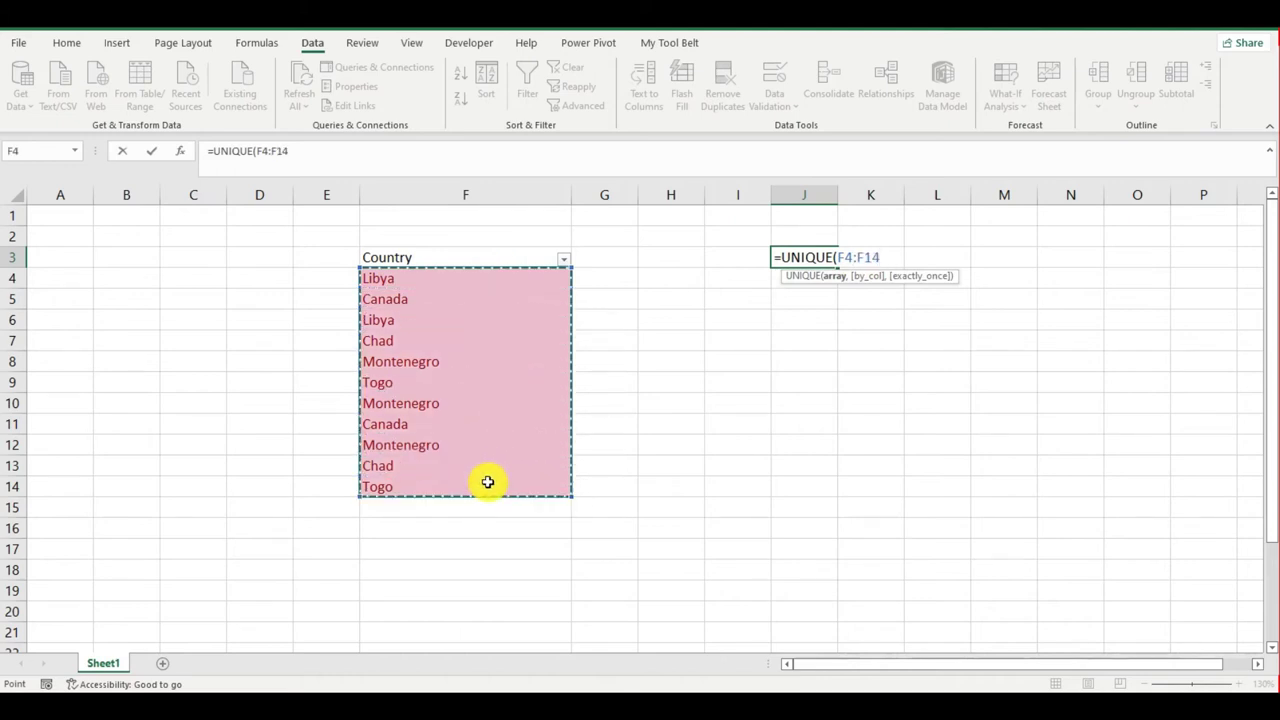
{"action": "type", "text": ")"}
{"action": "key", "text": "Return"}
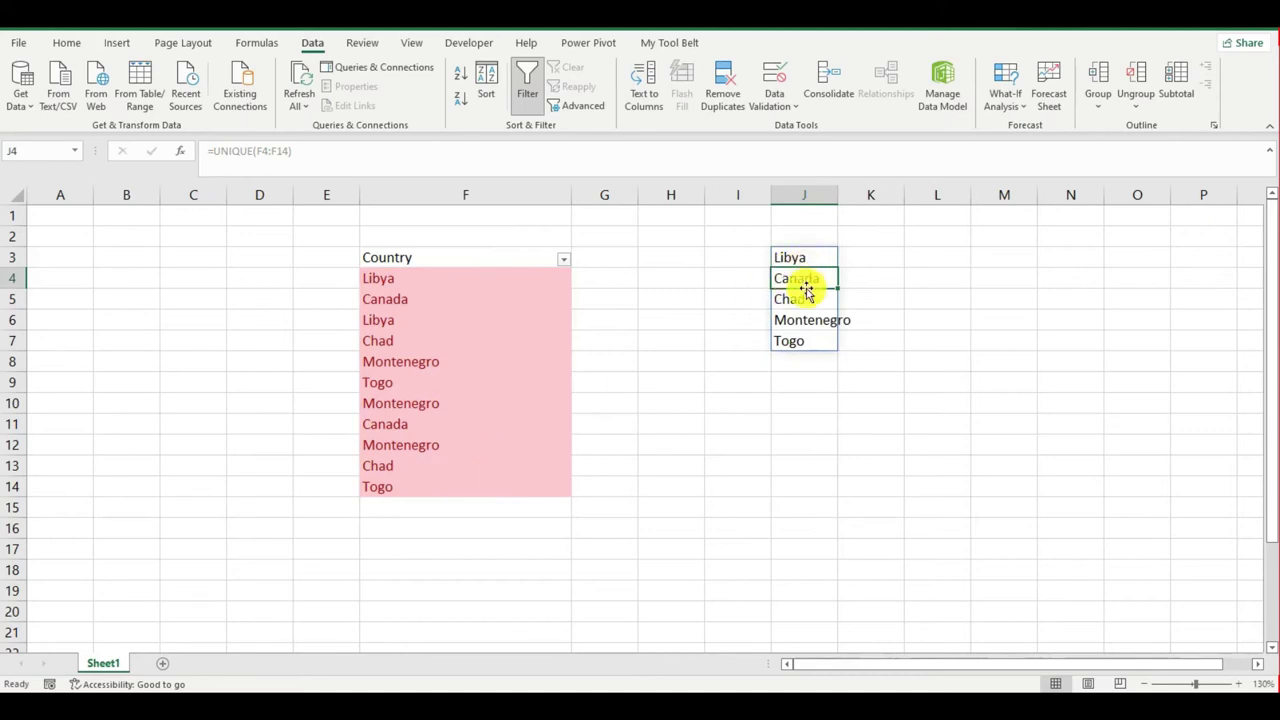
{"action": "double_click", "coordinate": [838, 194]}
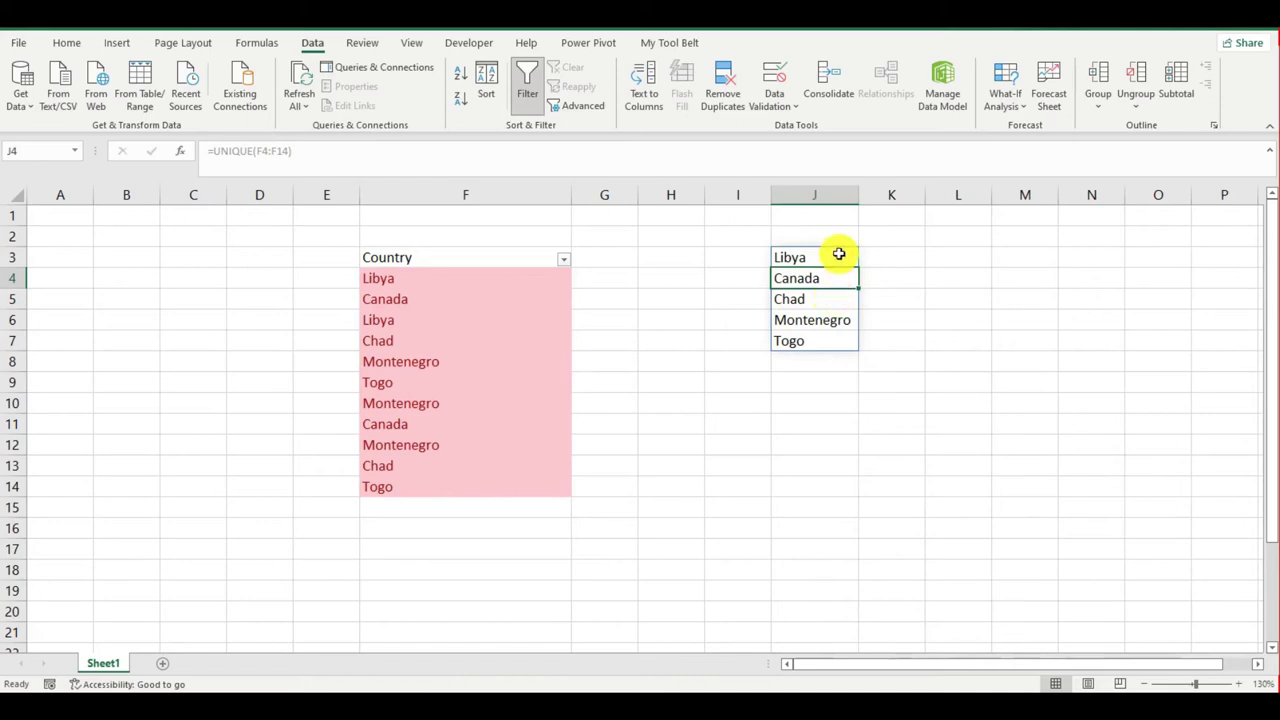
Try to clear the spilled value in J7 and inspect the source formula in J3.
{"action": "left_click", "coordinate": [828, 343]}
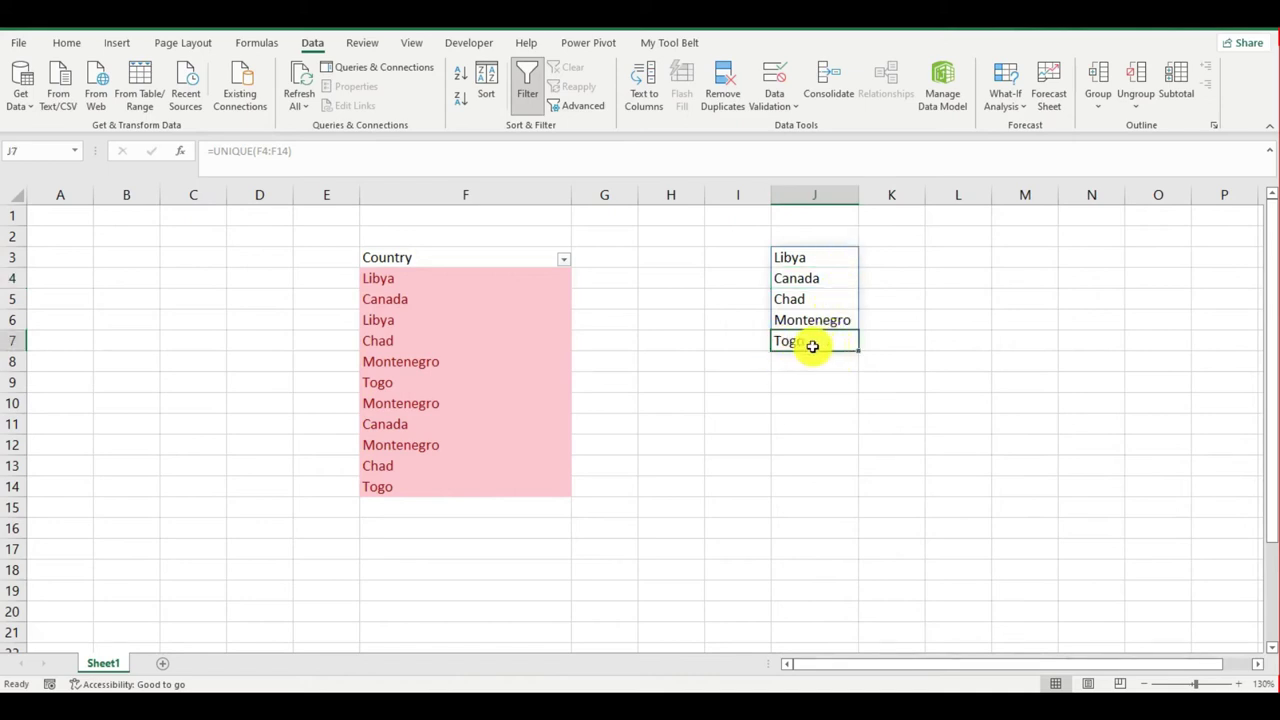
{"action": "key", "text": "BackSpace"}
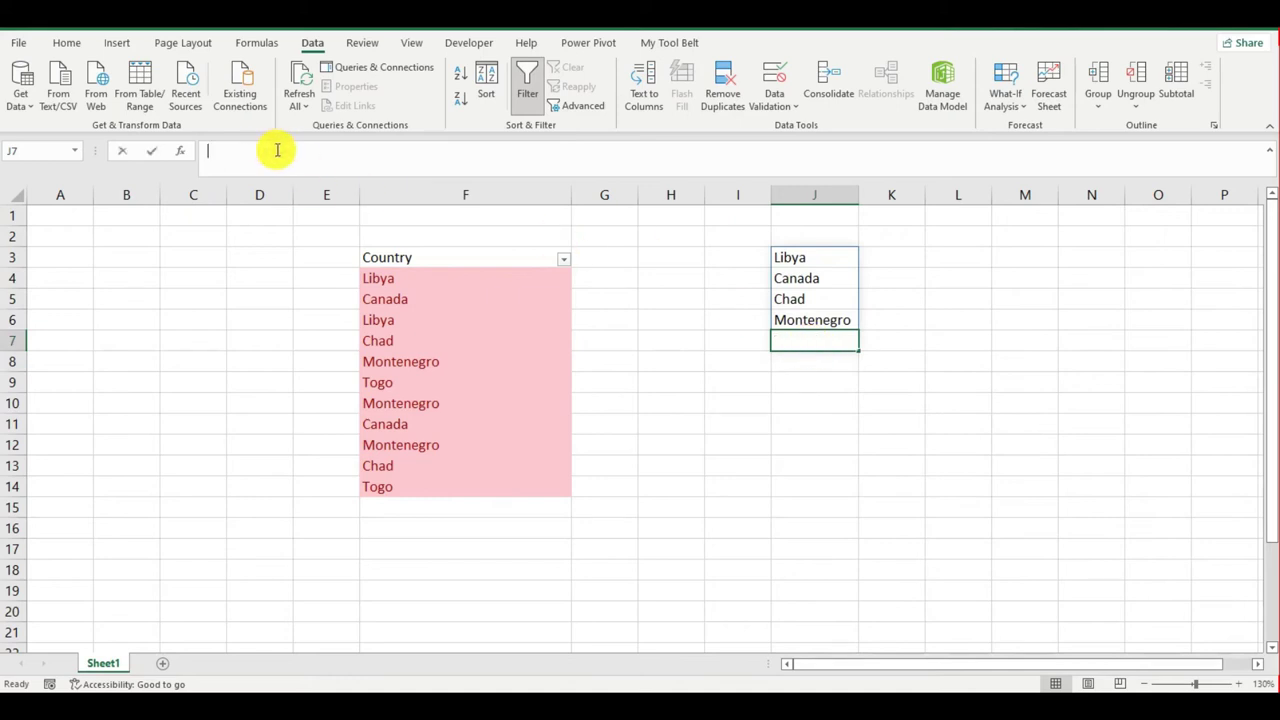
{"action": "key", "text": "Escape"}
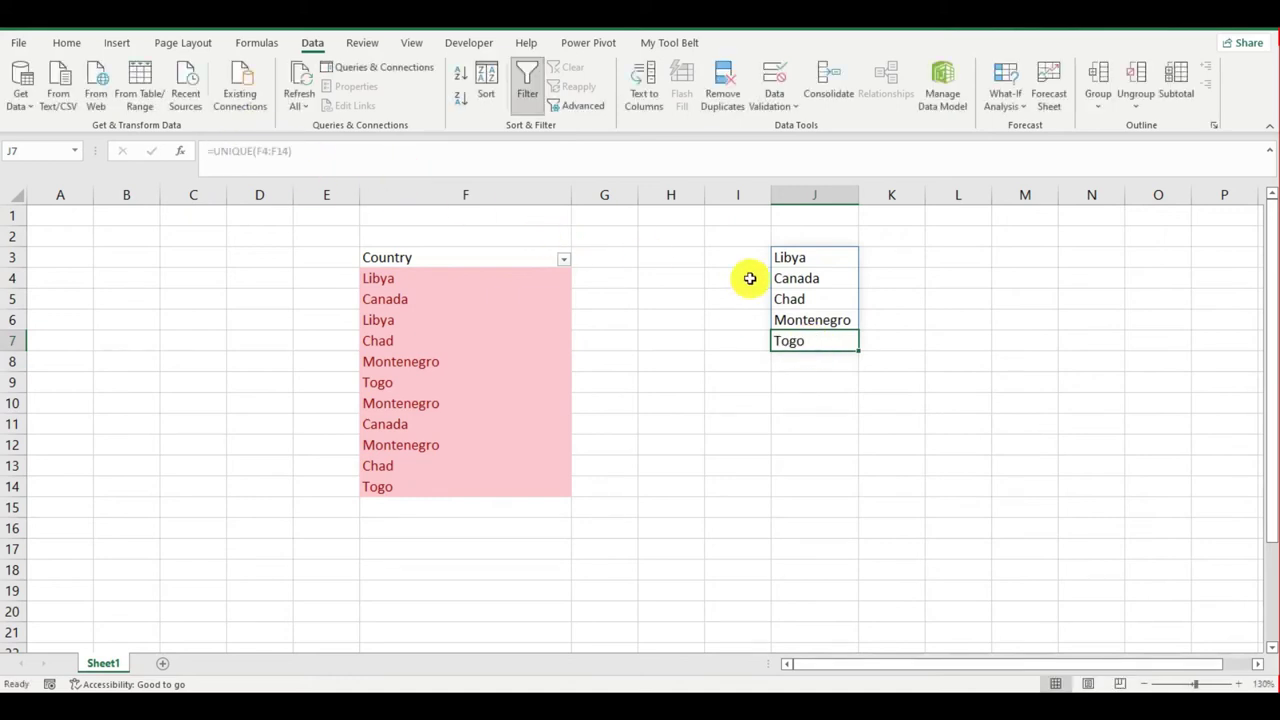
{"action": "left_click", "coordinate": [814, 259]}
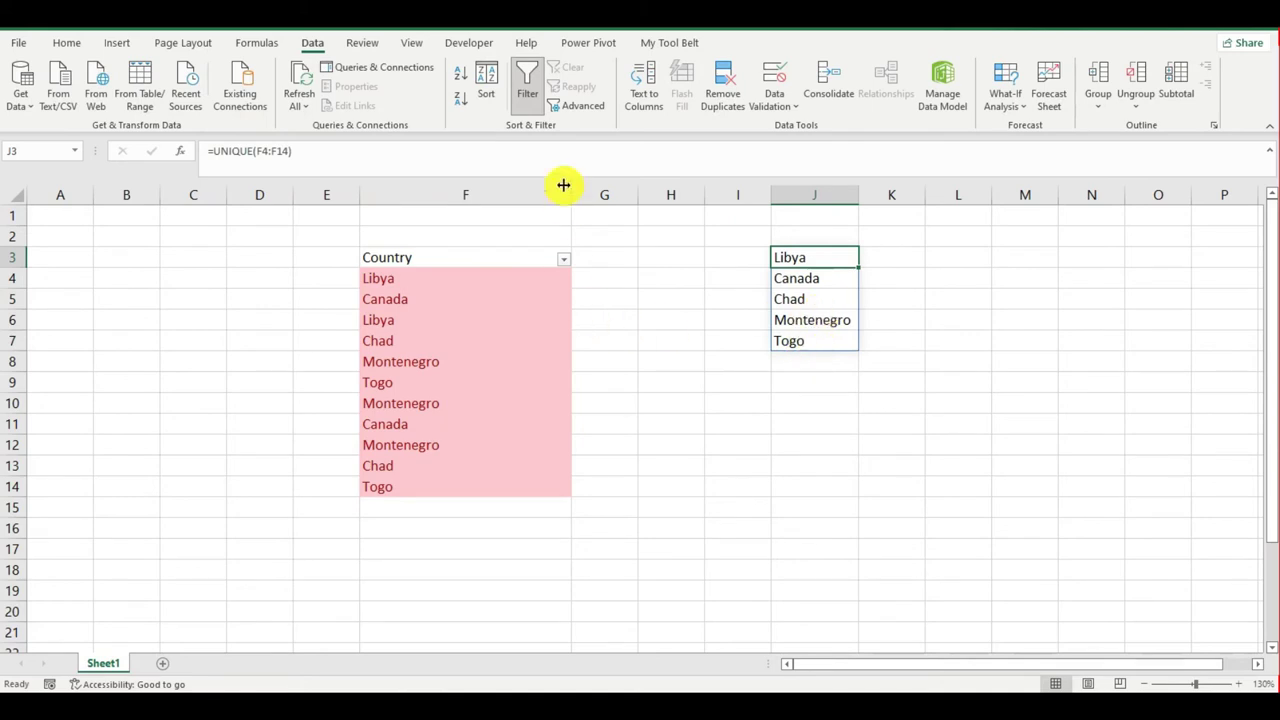
{"action": "left_click", "coordinate": [623, 277]}
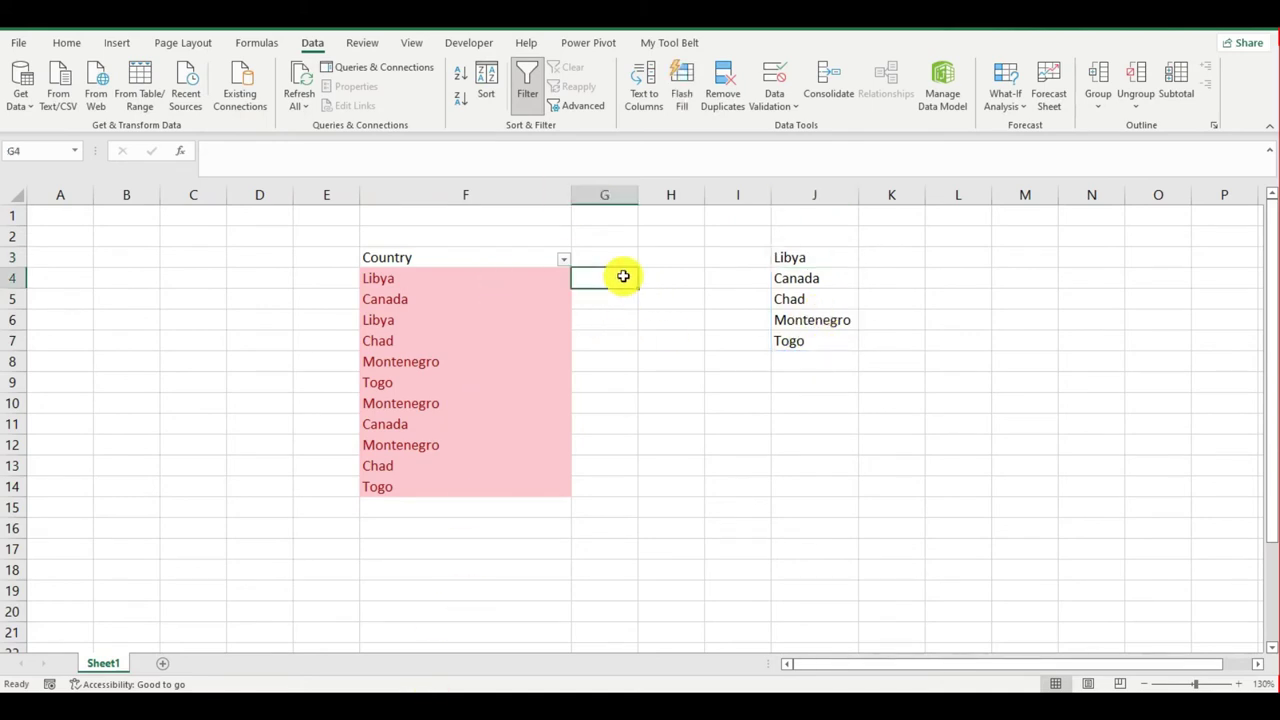
{"action": "type", "text": "=vl"}
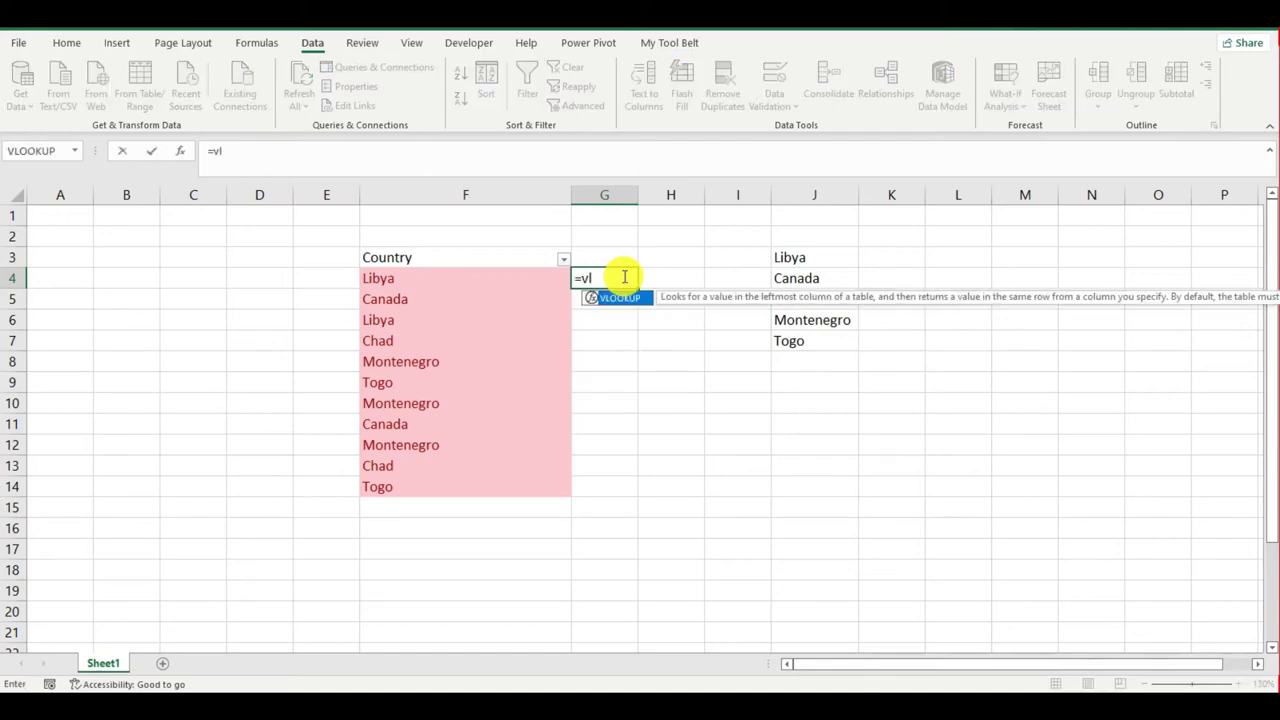
{"action": "key", "text": "Tab"}
{"action": "key", "text": "Escape"}
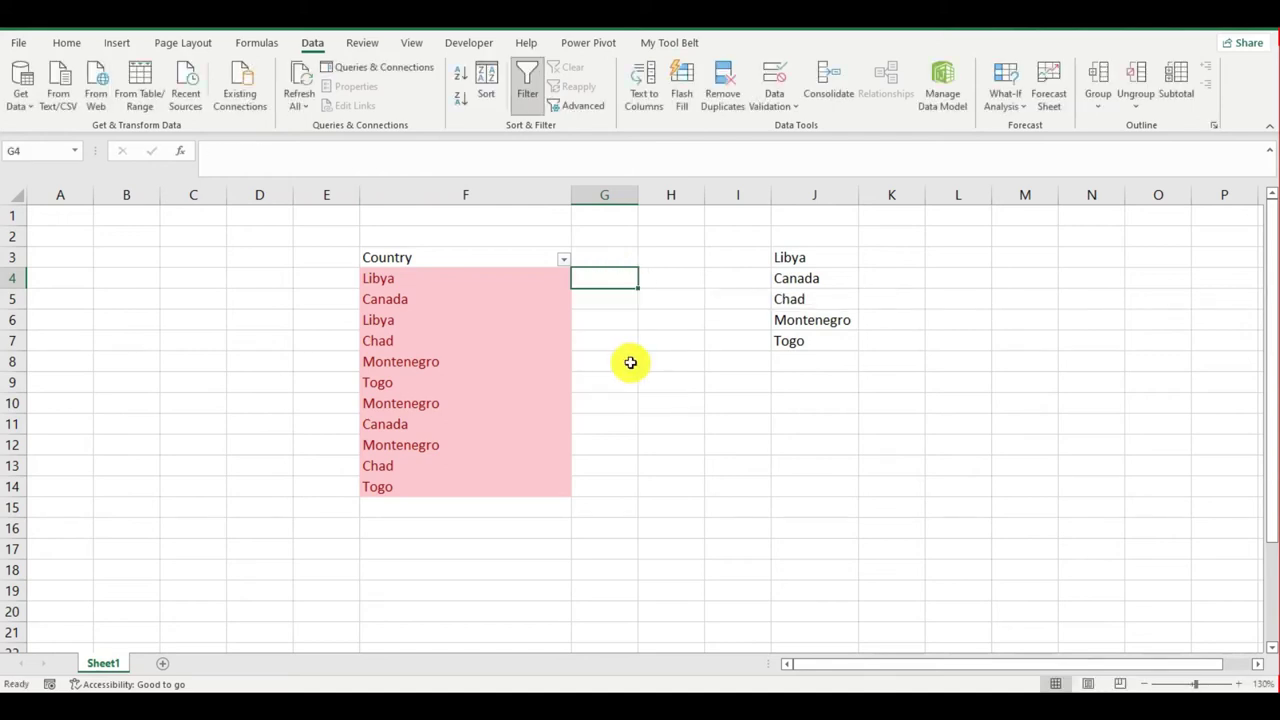
{"action": "left_click_drag", "start_coordinate": [637, 290], "coordinate": [649, 506]}
{"action": "left_click", "coordinate": [820, 258]}
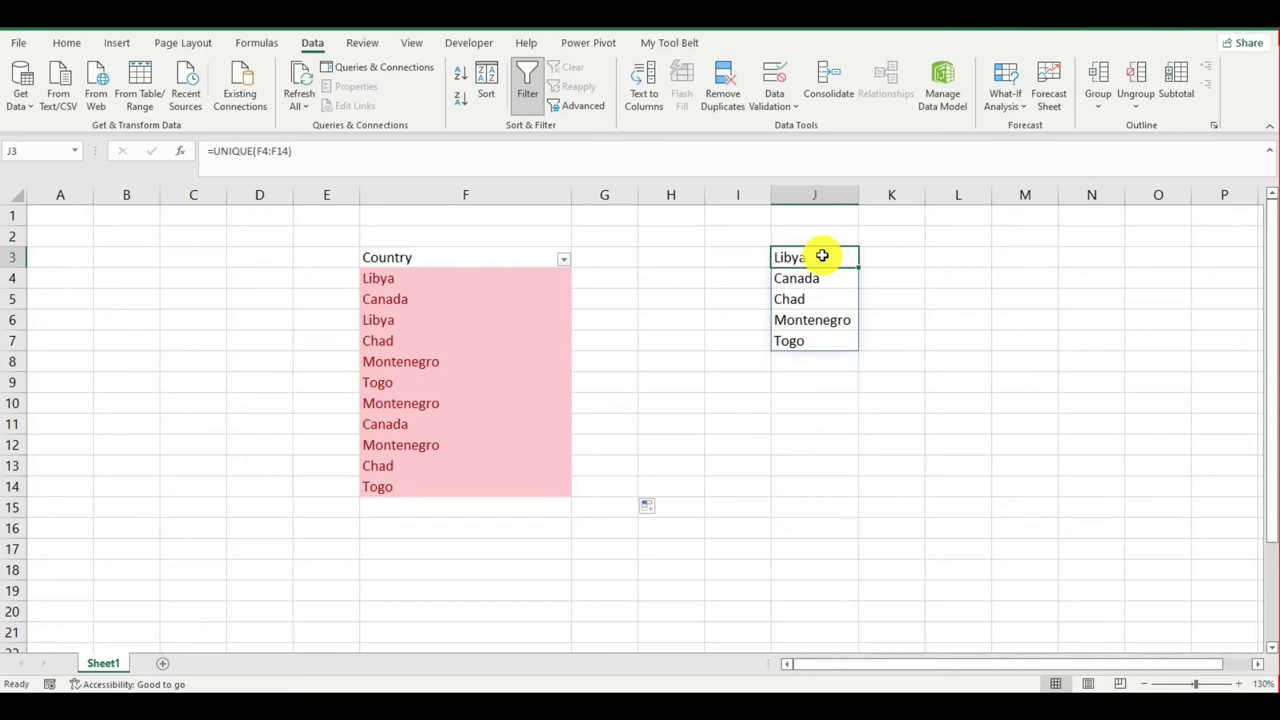
{"action": "left_click", "coordinate": [481, 508]}
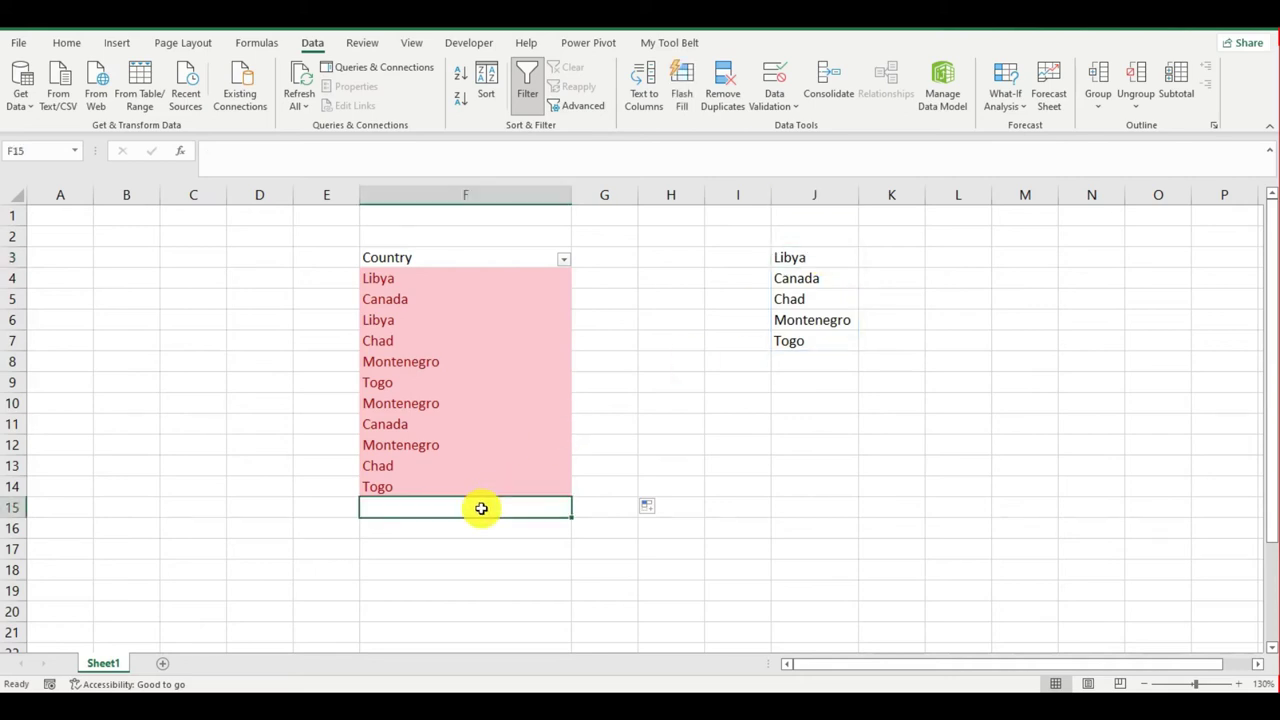
Replace the formula in J3 with =UNIQUE(F:F) so that it covers the whole Country column.
{"action": "left_click", "coordinate": [800, 251]}
{"action": "key", "text": "Delete"}
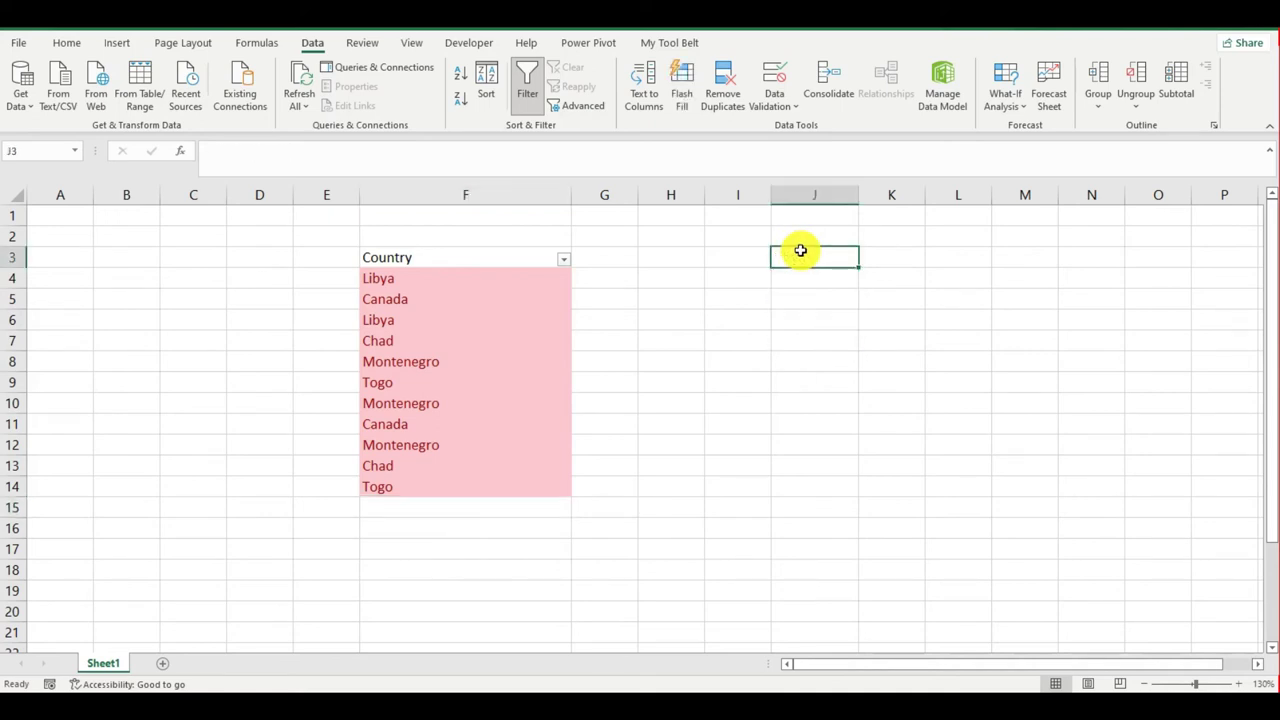
{"action": "type", "text": "="}
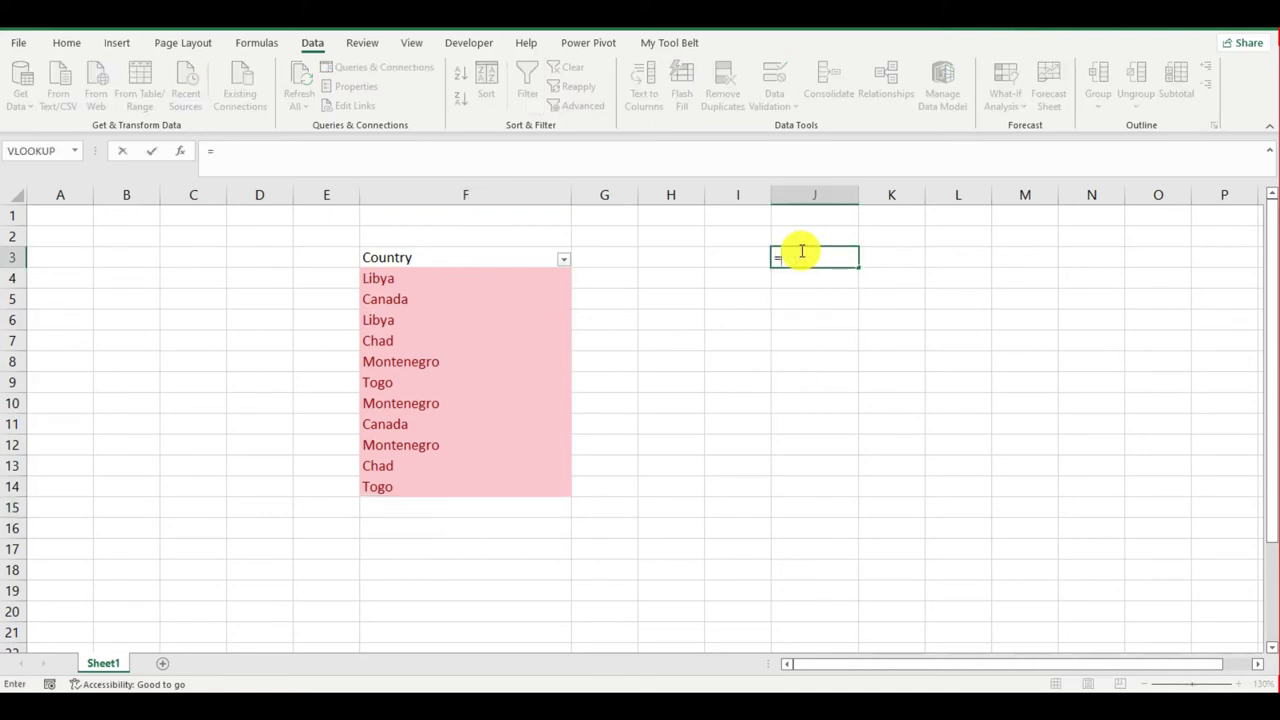
{"action": "type", "text": "uniq"}
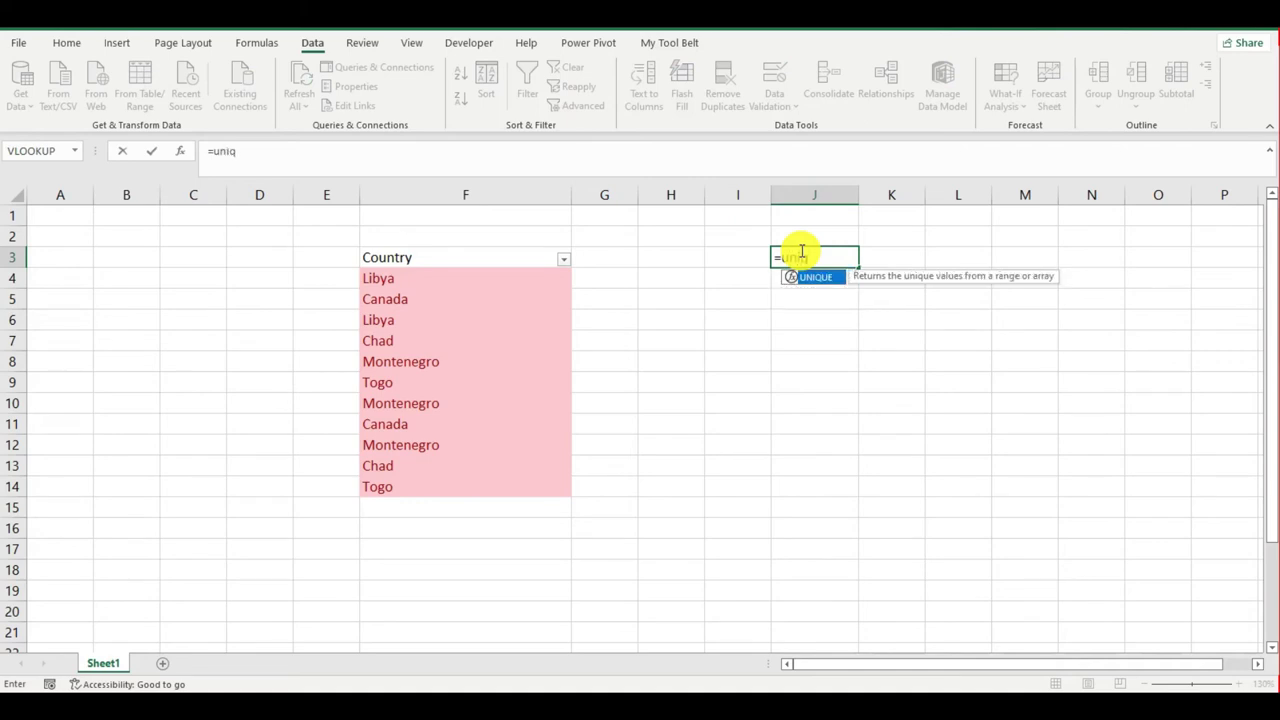
{"action": "key", "text": "Tab"}
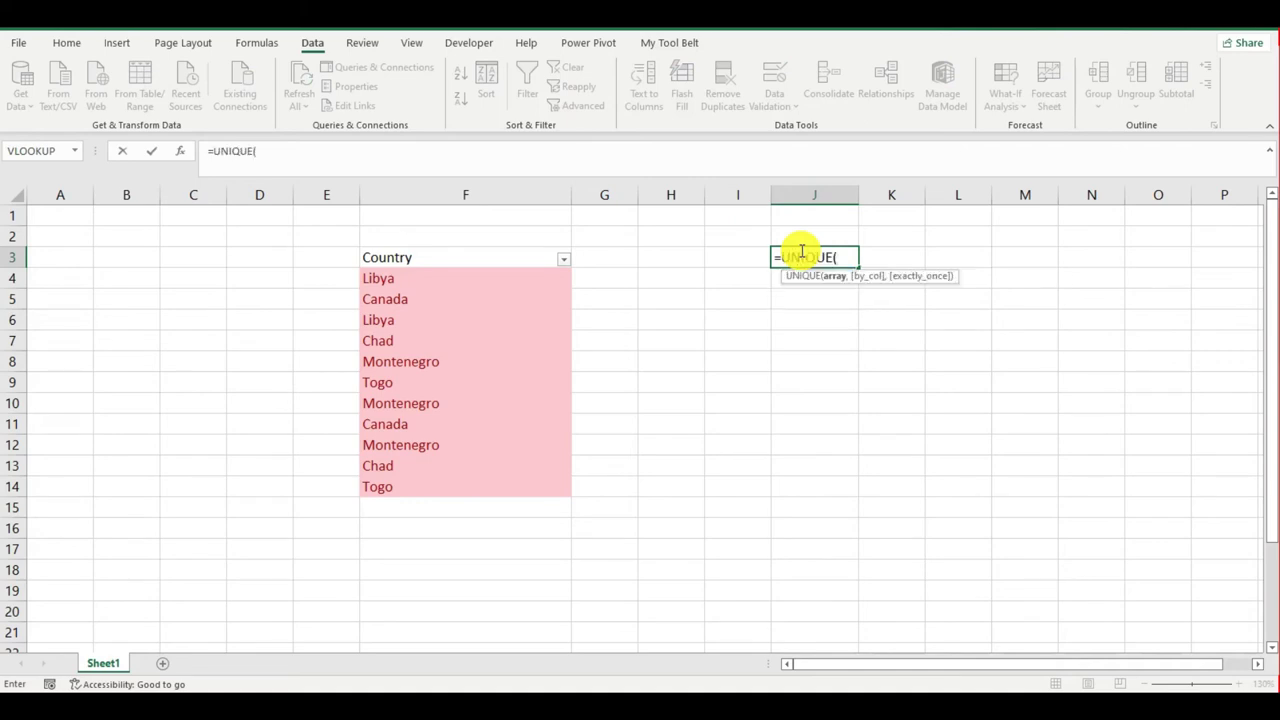
{"action": "left_click", "coordinate": [513, 197]}
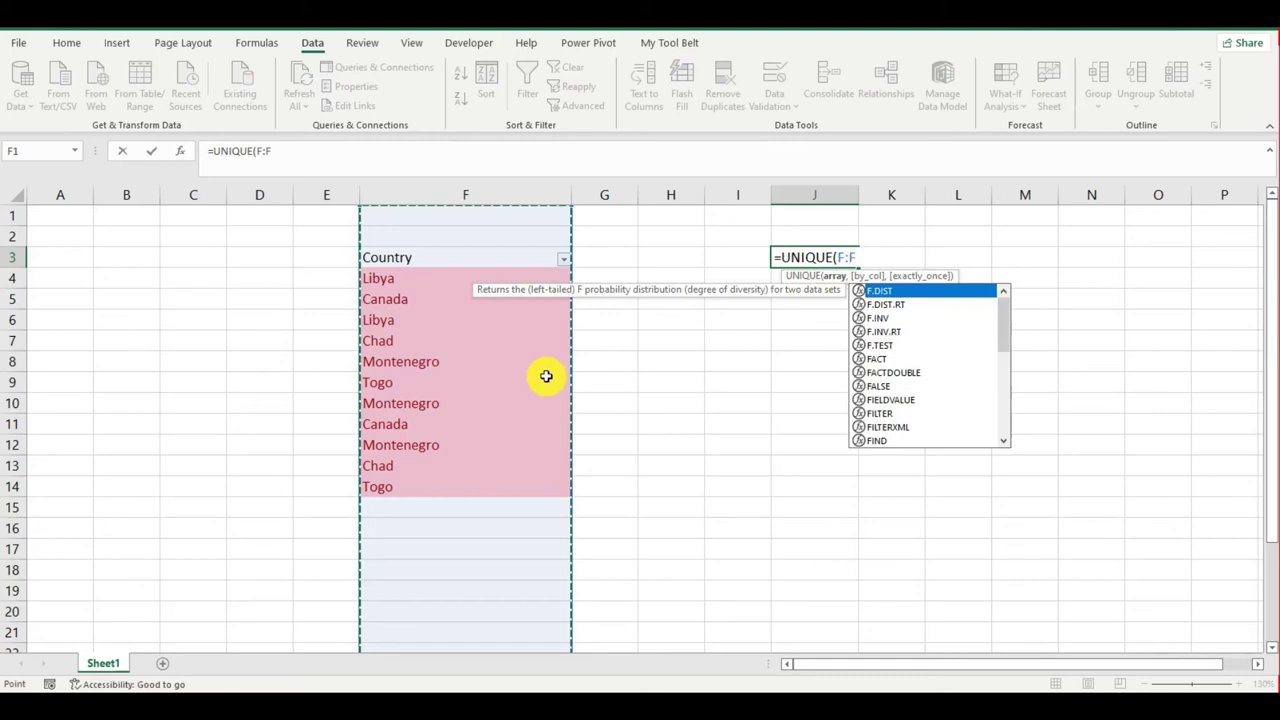
{"action": "type", "text": ")"}
{"action": "key", "text": "Return"}
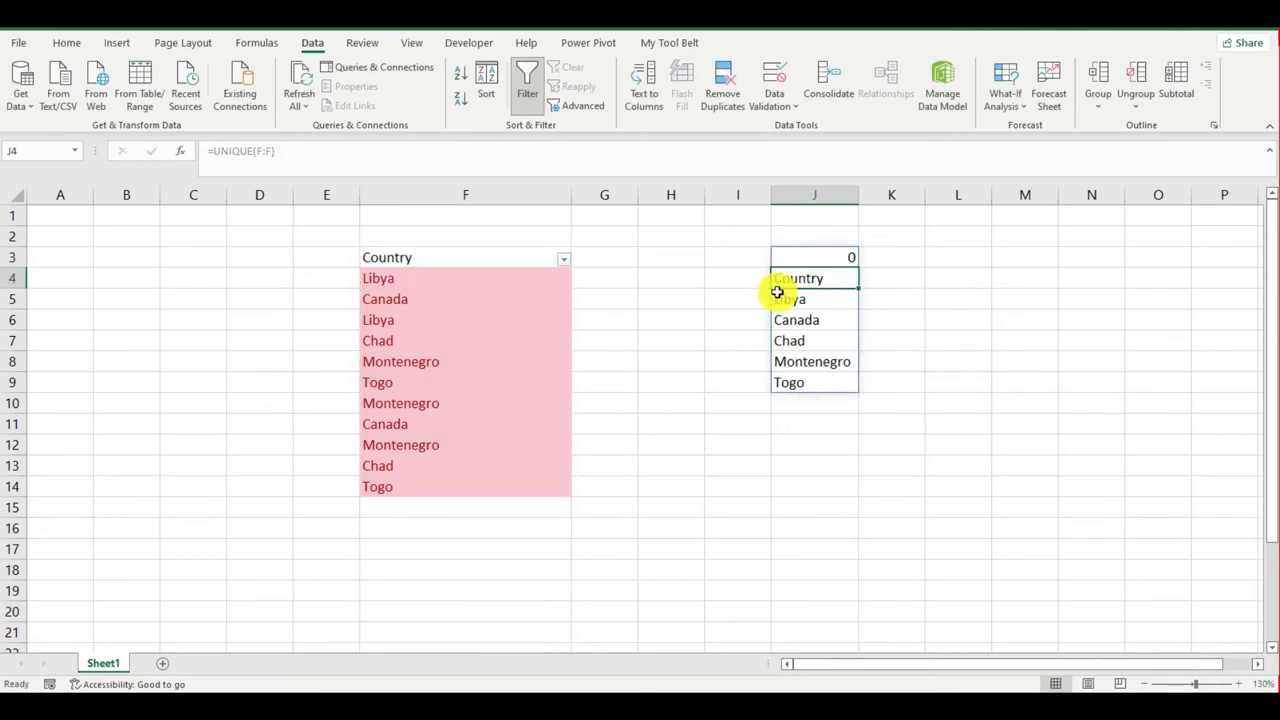
Delete the empty rows 1 and 2 above the Country header.
{"action": "left_click", "coordinate": [543, 238]}
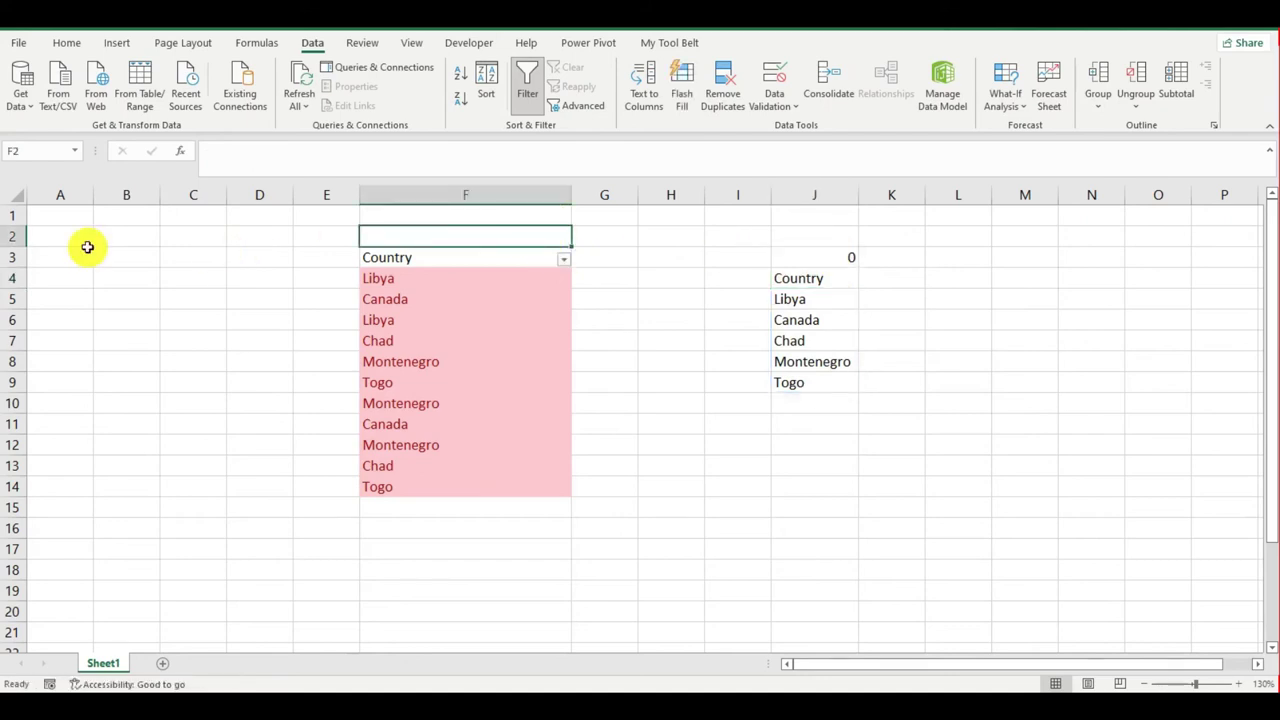
{"action": "left_click_drag", "start_coordinate": [9, 209], "coordinate": [11, 230]}
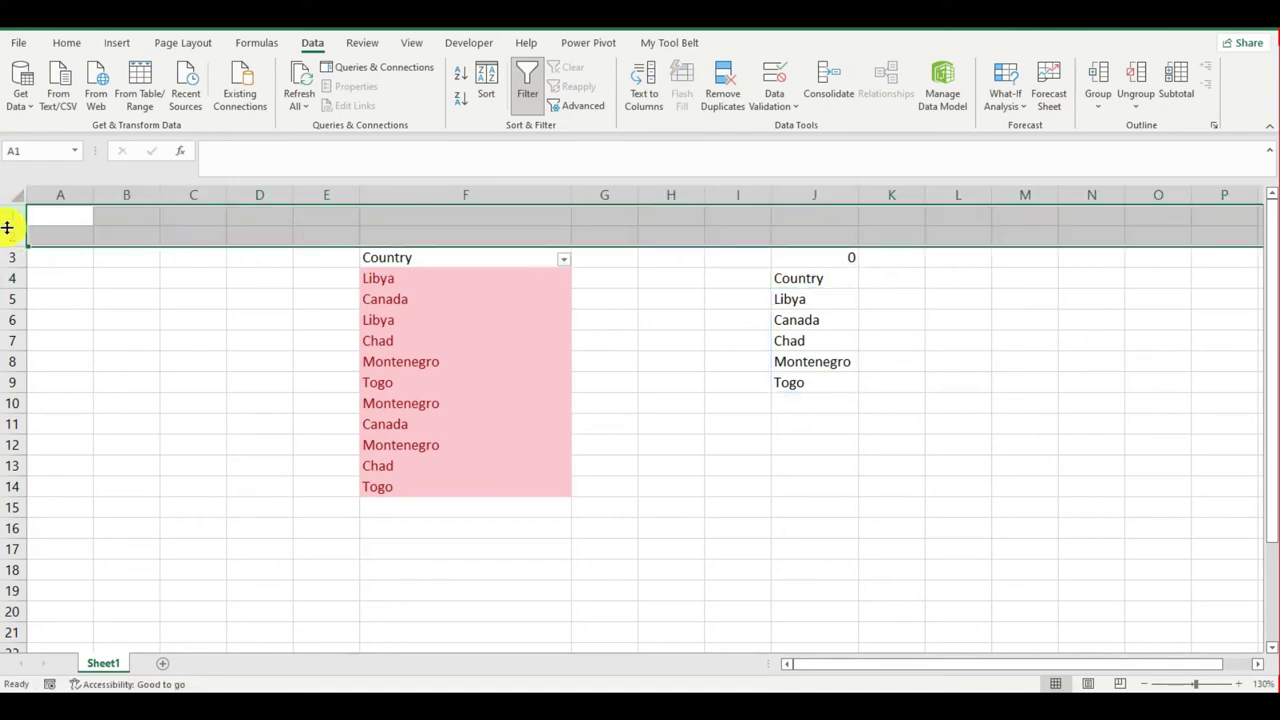
{"action": "right_click", "coordinate": [13, 234]}
{"action": "left_click", "coordinate": [55, 382]}
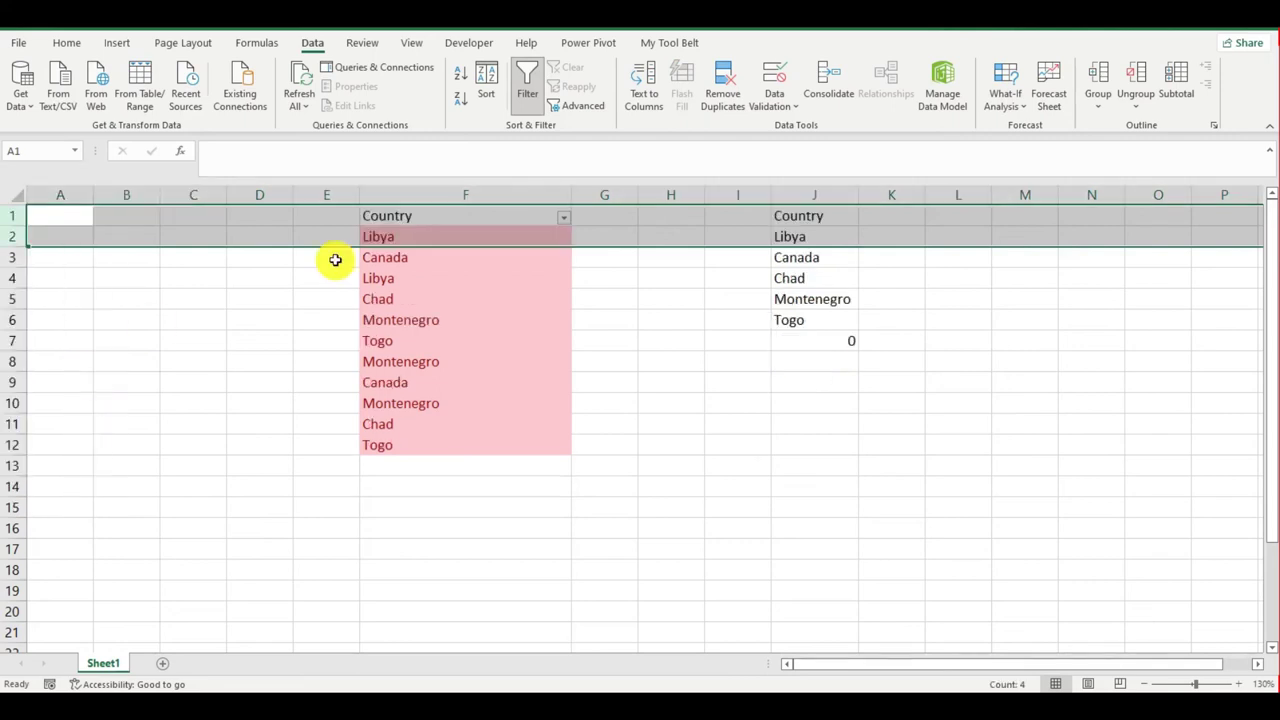
Add the already listed country "togo" in F19, below the Country data.
{"action": "left_click", "coordinate": [843, 342]}
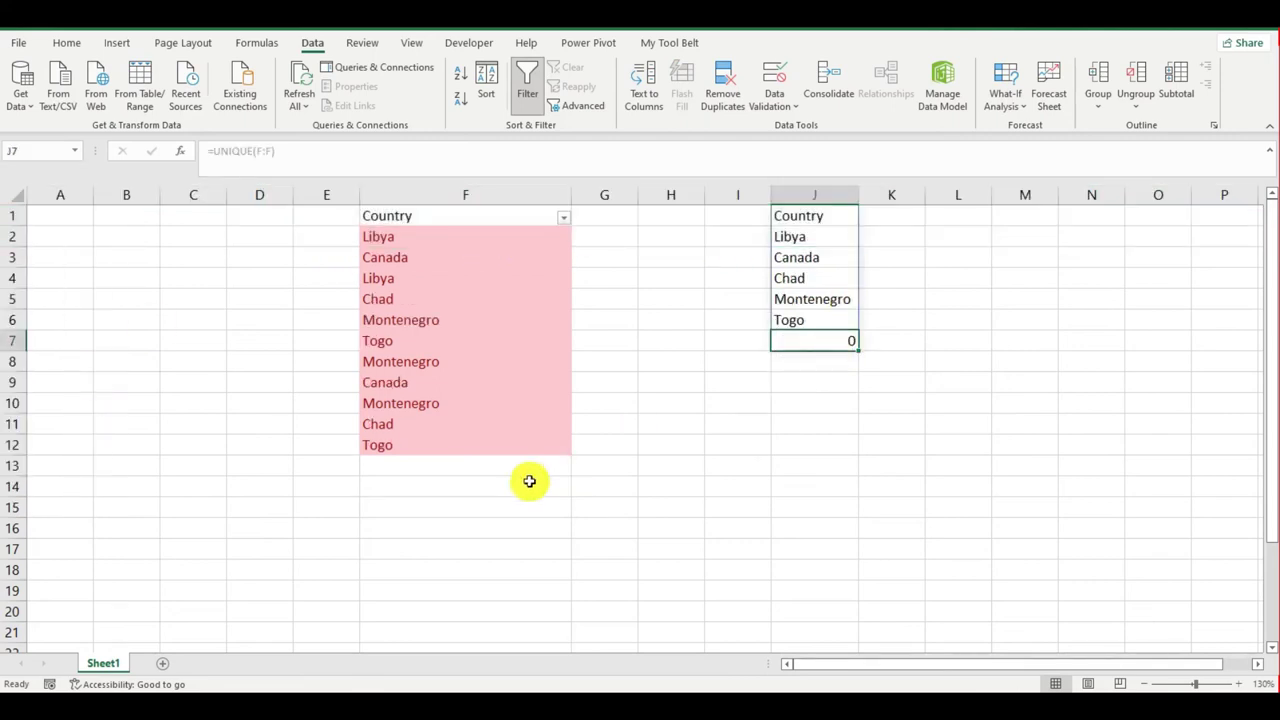
{"action": "left_click", "coordinate": [487, 473]}
{"action": "left_click", "coordinate": [473, 587]}
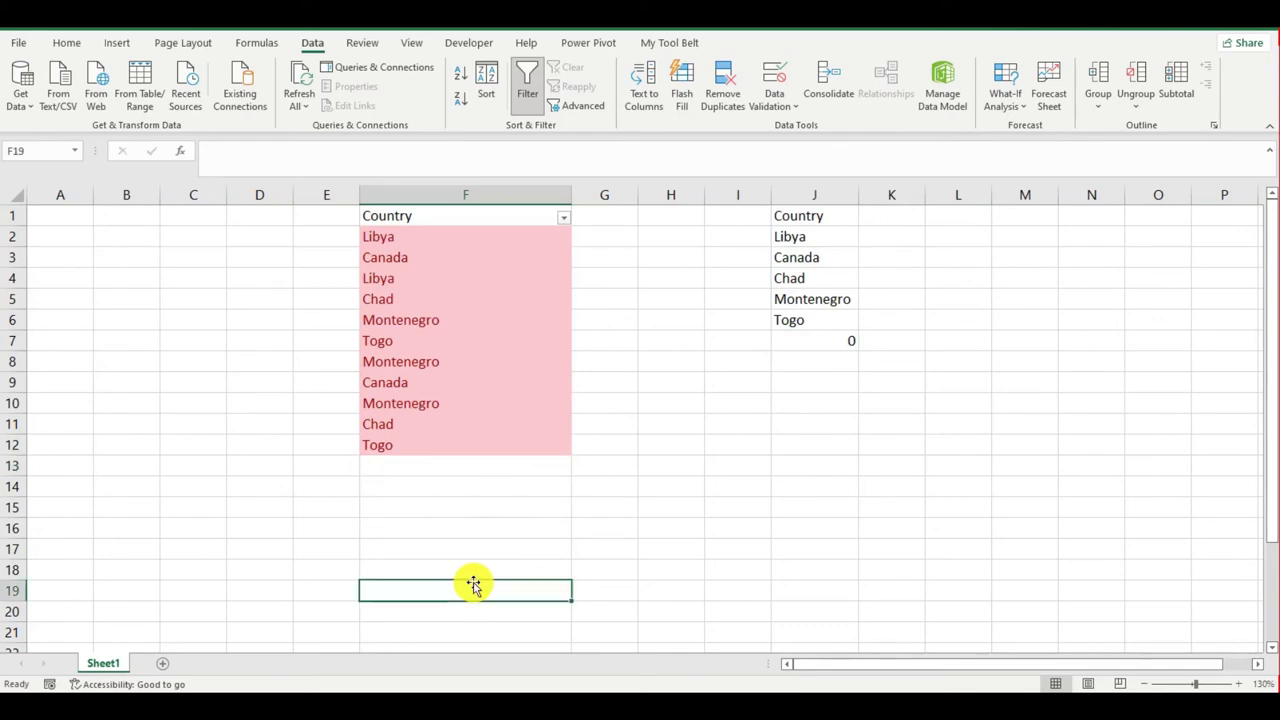
{"action": "type", "text": "togo"}
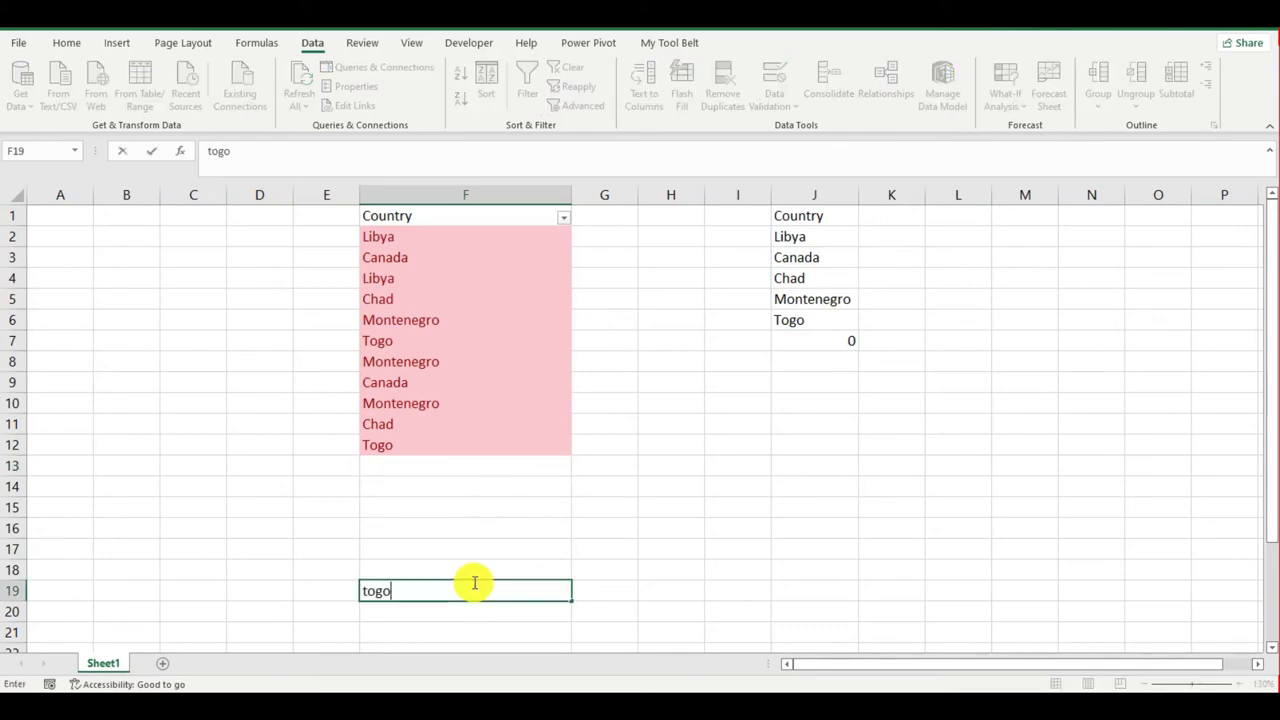
{"action": "key", "text": "Return"}
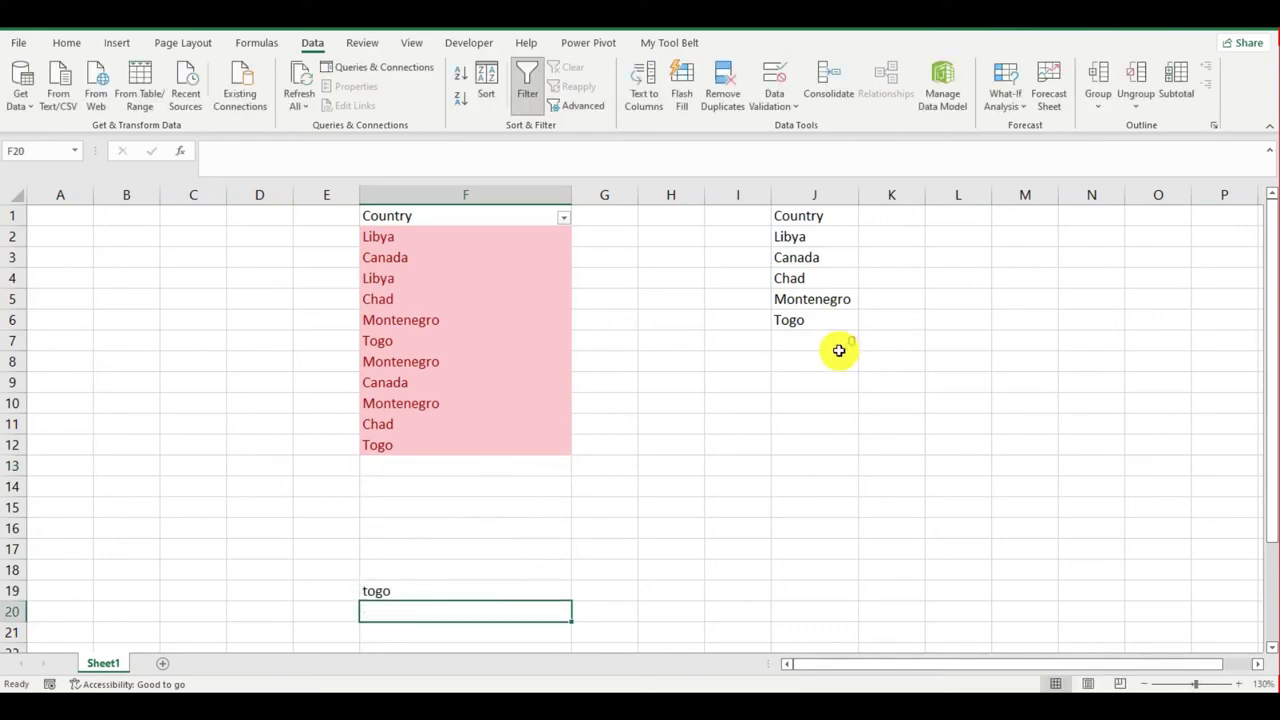
Enter the new country "egypt" in F16 and repeat it in F15.
{"action": "left_click", "coordinate": [441, 530]}
{"action": "type", "text": "e"}
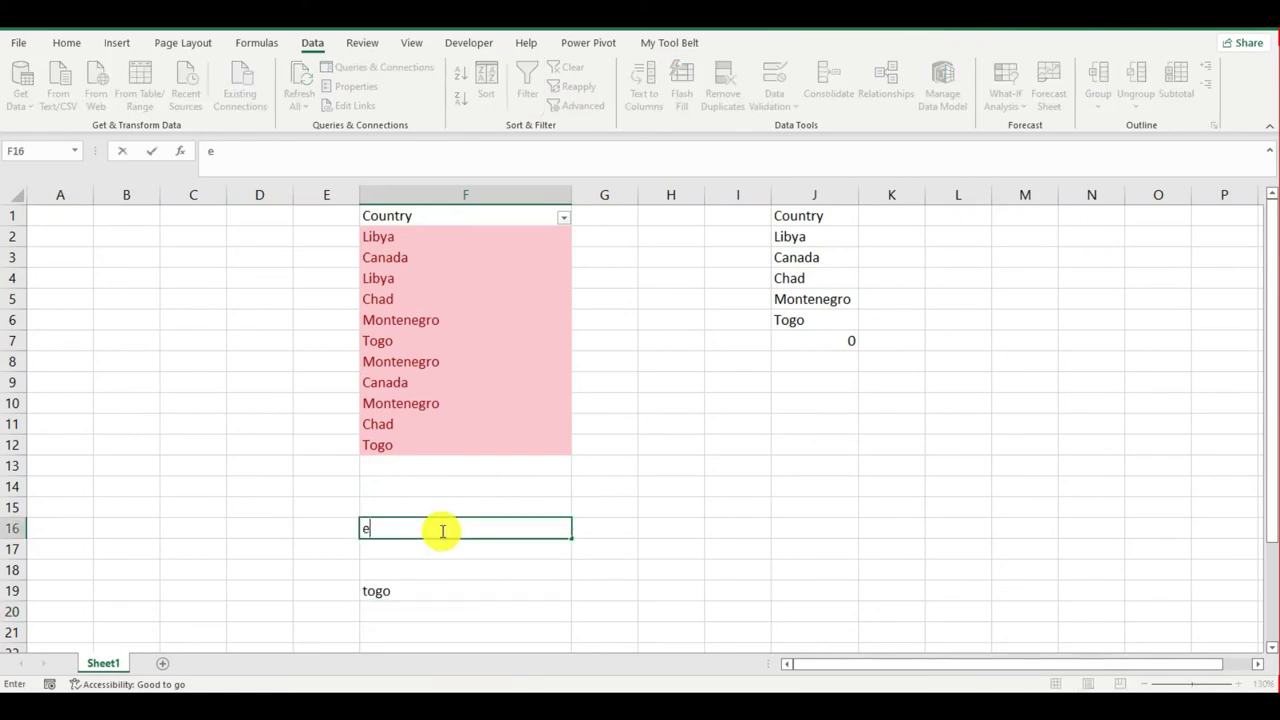
{"action": "type", "text": "gypt"}
{"action": "key", "text": "Return"}
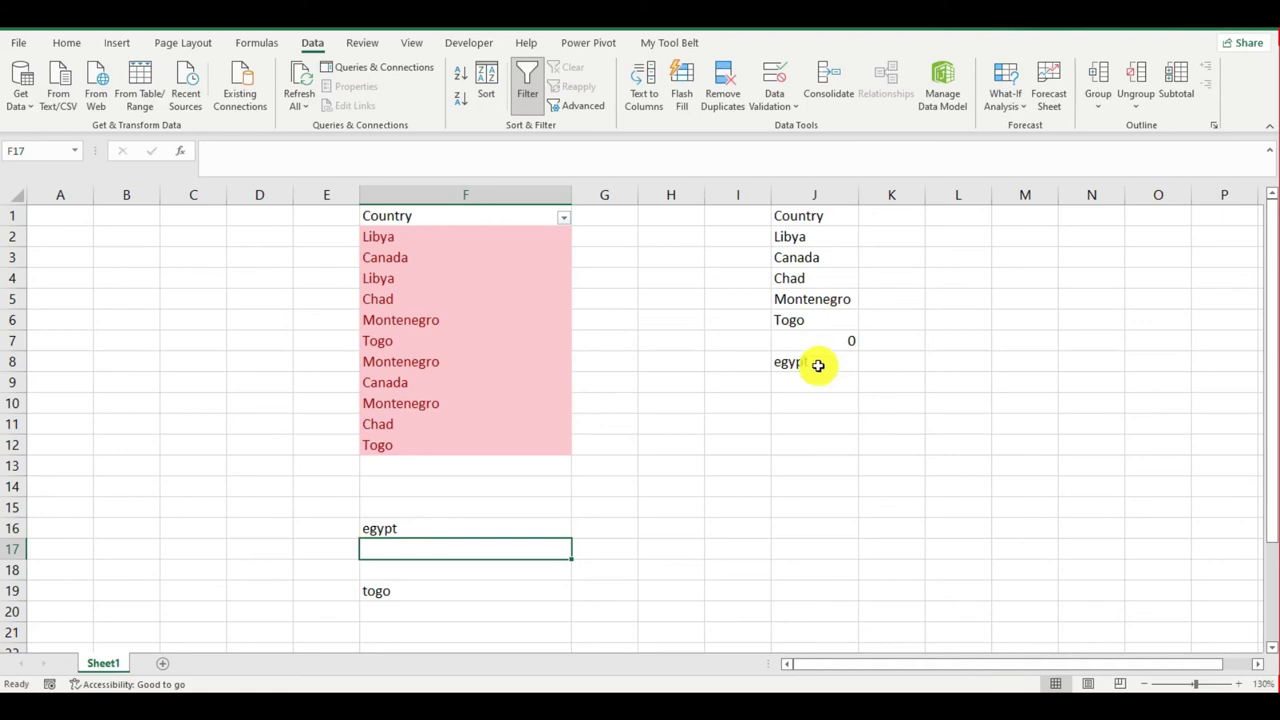
{"action": "left_click", "coordinate": [484, 505]}
{"action": "type", "text": "egypt"}
{"action": "key", "text": "Return"}
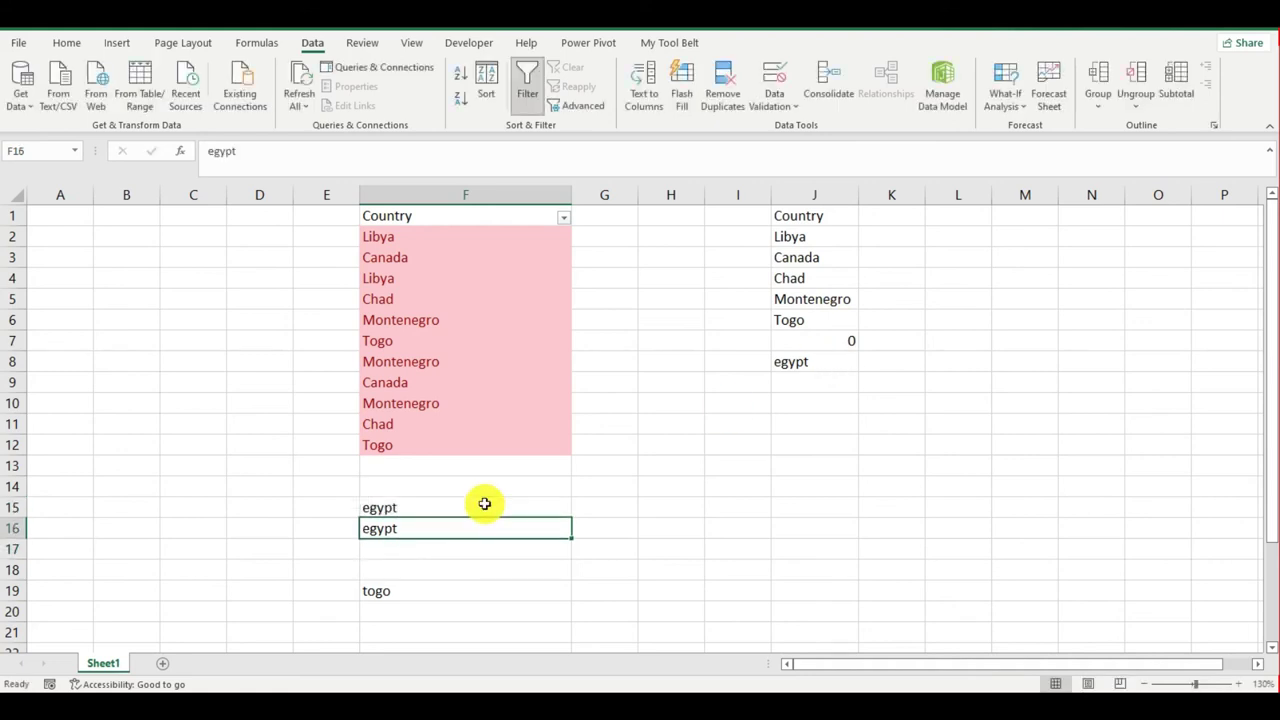
Enter another new country, "china", in F21.
{"action": "left_click", "coordinate": [442, 628]}
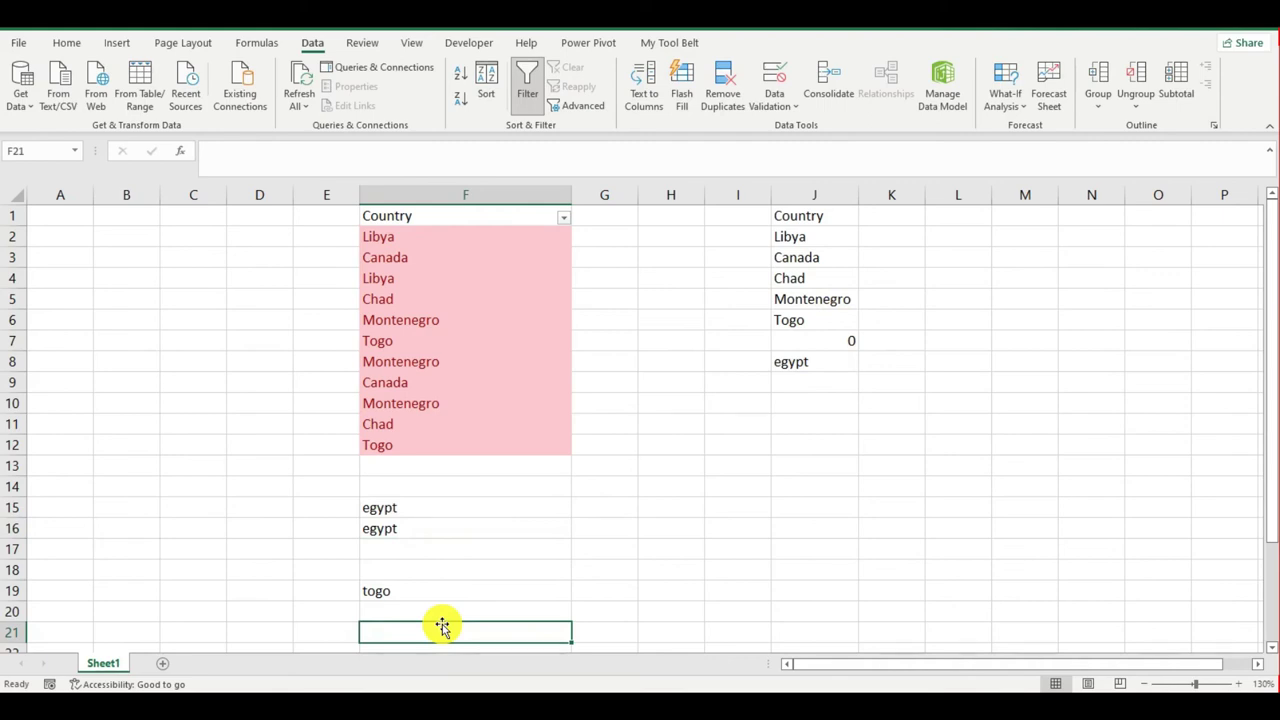
{"action": "type", "text": "china"}
{"action": "key", "text": "Return"}
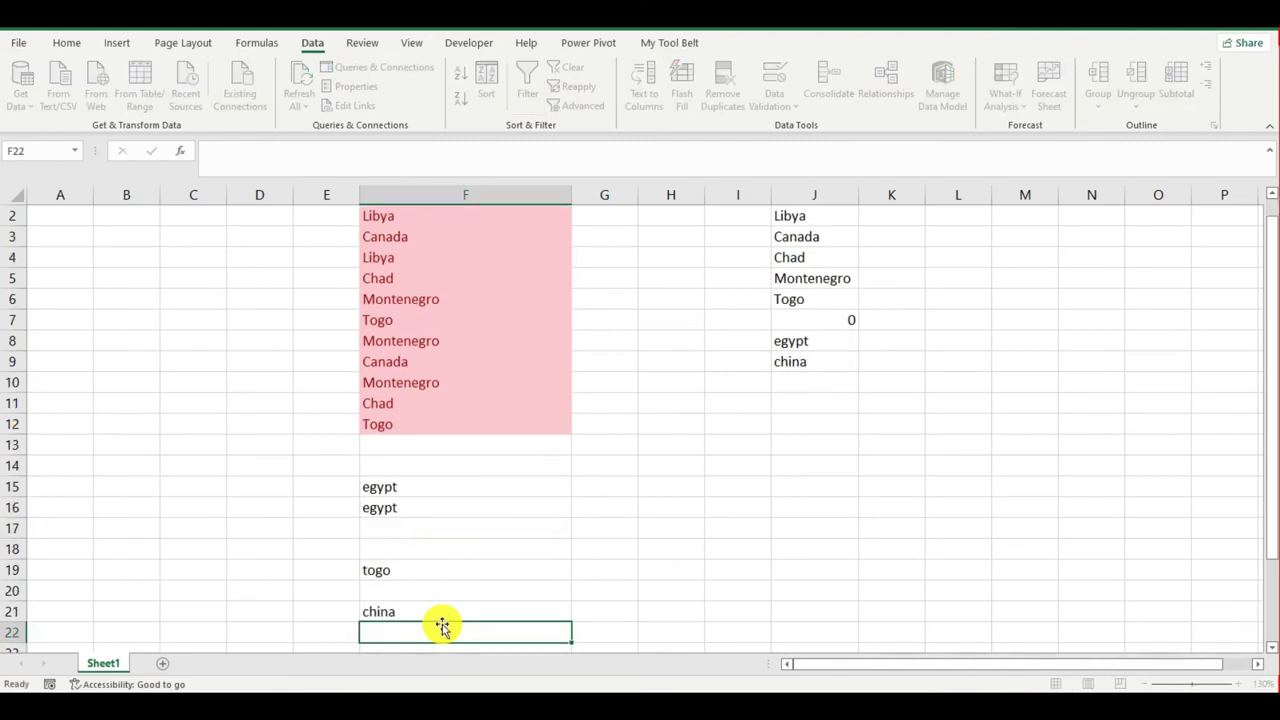
Review the UNIQUE results in column J up to the formula cell J1.
{"action": "left_click", "coordinate": [826, 356]}
{"action": "key", "text": "Up"}
{"action": "key", "text": "Up"}
{"action": "key", "text": "Up"}
{"action": "key", "text": "Up"}
{"action": "key", "text": "Up"}
{"action": "key", "text": "Up"}
{"action": "key", "text": "Up"}
{"action": "key", "text": "Up"}
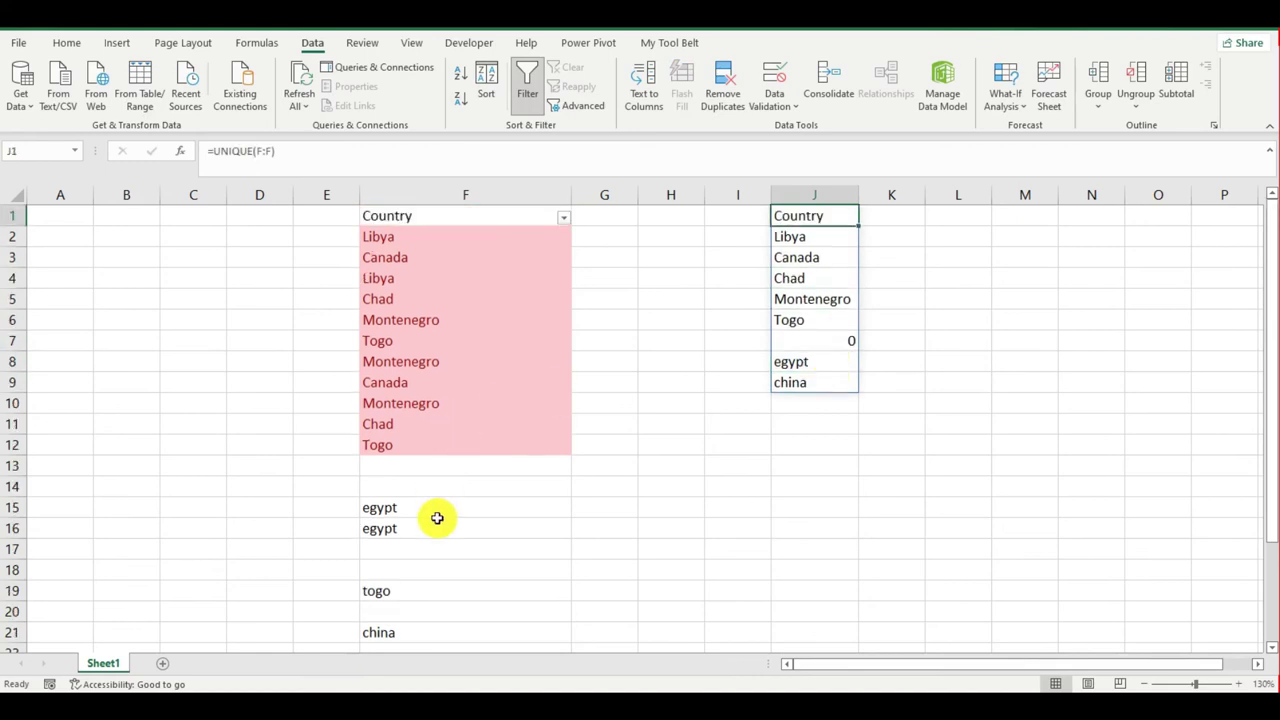
Delete the empty rows 13 and 14 between the highlighted country data and the first egypt entry.
{"action": "left_click_drag", "start_coordinate": [16, 466], "coordinate": [16, 478]}
{"action": "right_click", "coordinate": [16, 479]}
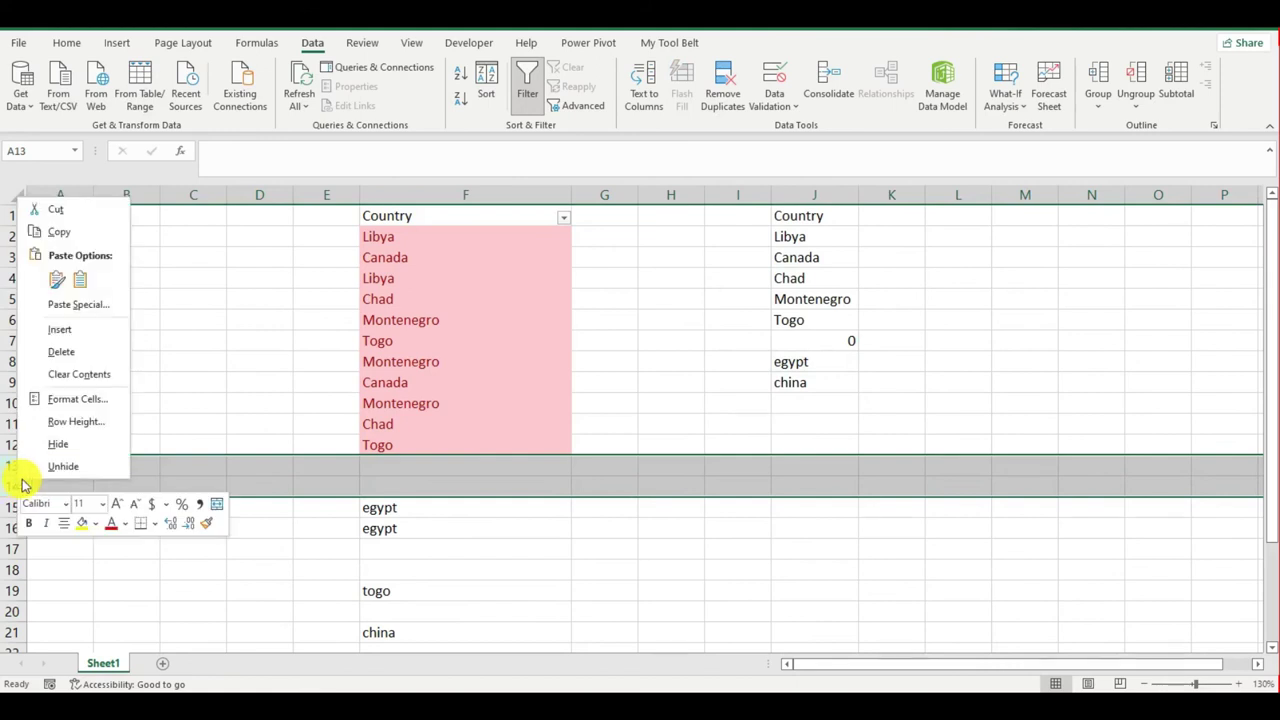
{"action": "left_click", "coordinate": [62, 349]}
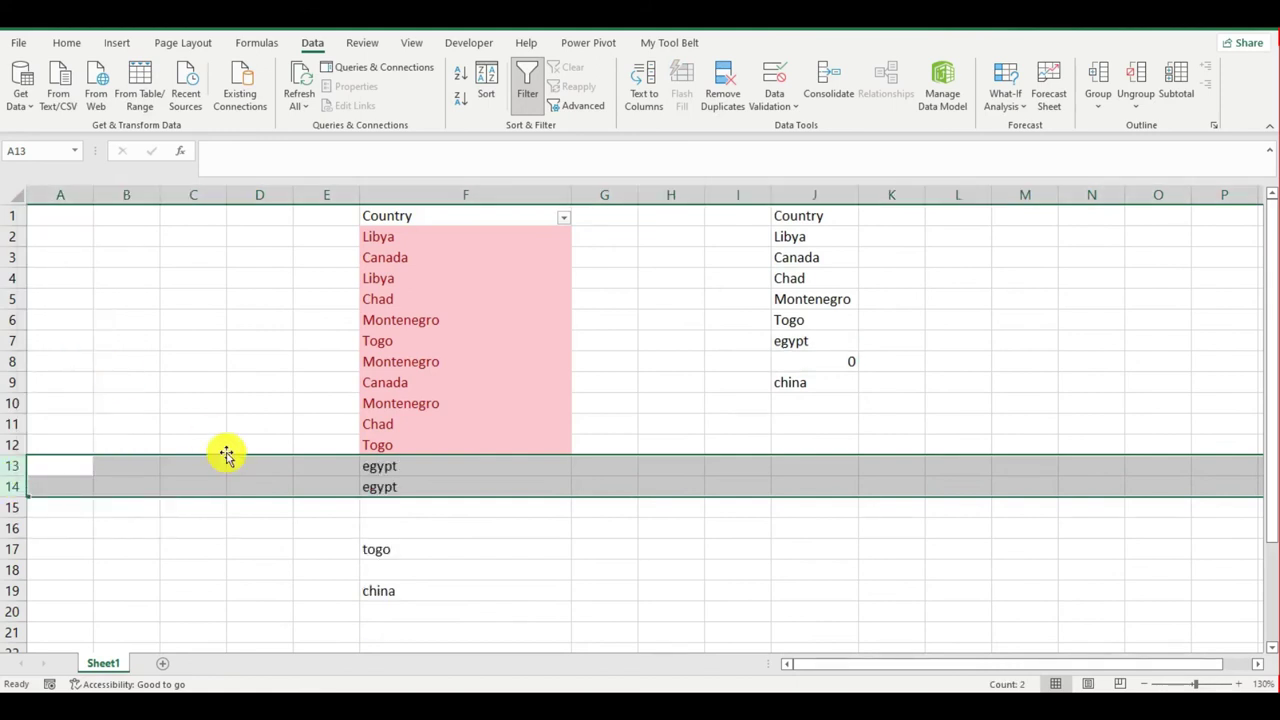
Compare the Country entries in column F with the UNIQUE list in column J after the row deletion.
{"action": "left_click", "coordinate": [534, 443]}
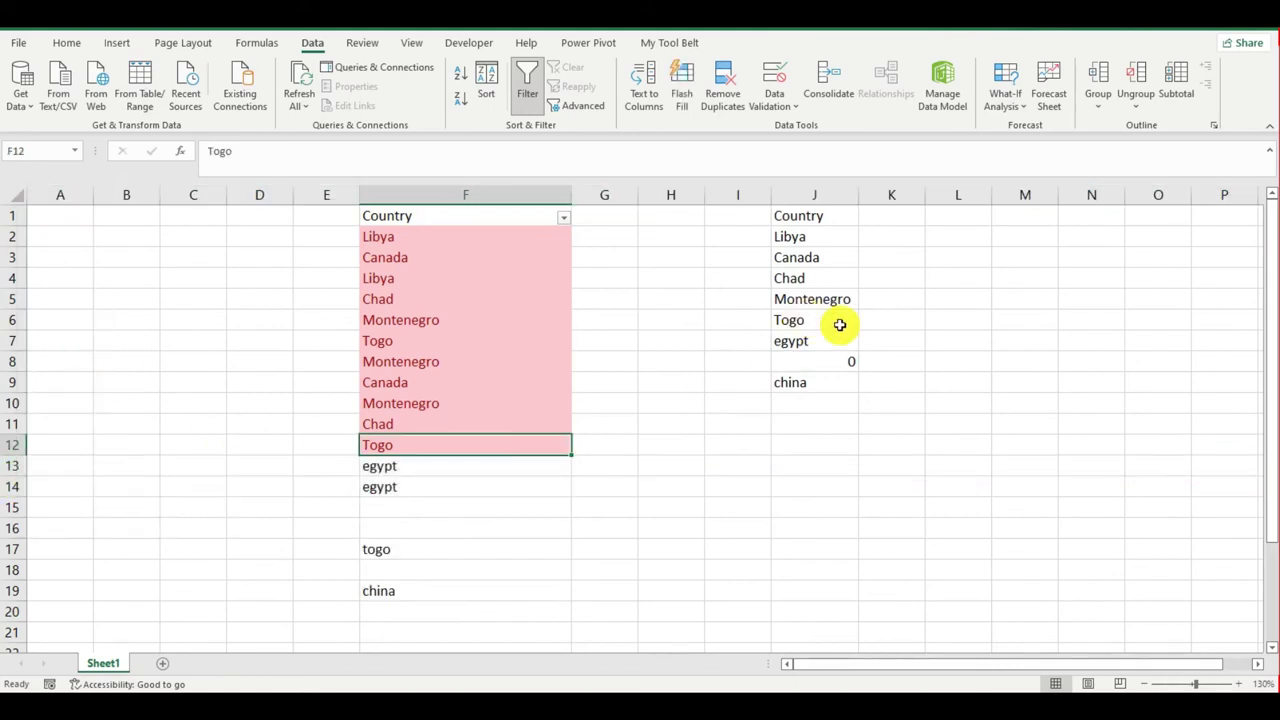
{"action": "key", "text": "Up"}
{"action": "key", "text": "Up"}
{"action": "key", "text": "Up"}
{"action": "key", "text": "Up"}
{"action": "key", "text": "Up"}
{"action": "key", "text": "Up"}
{"action": "key", "text": "Up"}
{"action": "key", "text": "Up"}
{"action": "key", "text": "Up"}
{"action": "key", "text": "Up"}
{"action": "key", "text": "Up"}
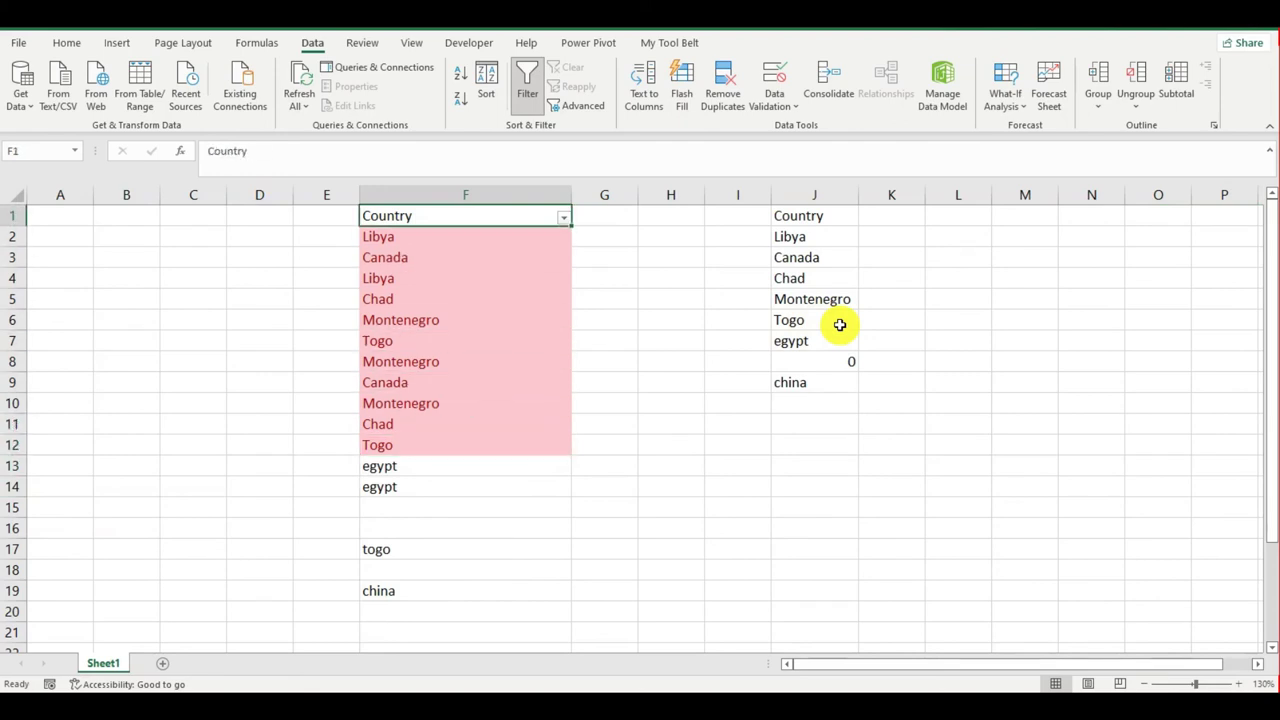
{"action": "key", "text": "Right"}
{"action": "key", "text": "Right"}
{"action": "key", "text": "Right"}
{"action": "key", "text": "Right"}
{"action": "key", "text": "Down"}
{"action": "key", "text": "Down"}
{"action": "key", "text": "Down"}
{"action": "key", "text": "Down"}
{"action": "key", "text": "Down"}
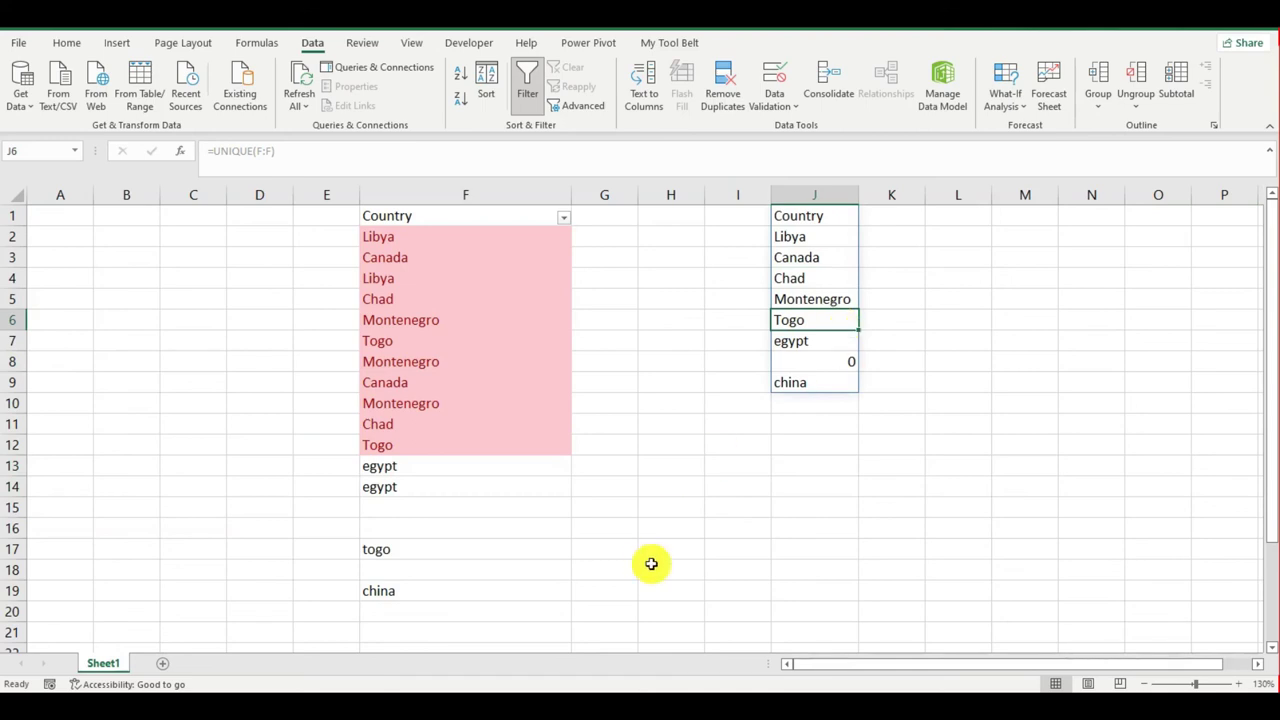
Enter a person's first name as a test entry in F35, far below the Country data.
{"action": "left_click", "coordinate": [506, 595]}
{"action": "key", "text": "Down"}
{"action": "key", "text": "Down"}
{"action": "key", "text": "Down"}
{"action": "key", "text": "Down"}
{"action": "key", "text": "Down"}
{"action": "key", "text": "Down"}
{"action": "key", "text": "Down"}
{"action": "key", "text": "Down"}
{"action": "key", "text": "Down"}
{"action": "key", "text": "Down"}
{"action": "key", "text": "Down"}
{"action": "key", "text": "Down"}
{"action": "key", "text": "Down"}
{"action": "key", "text": "Down"}
{"action": "key", "text": "Down"}
{"action": "key", "text": "Down"}
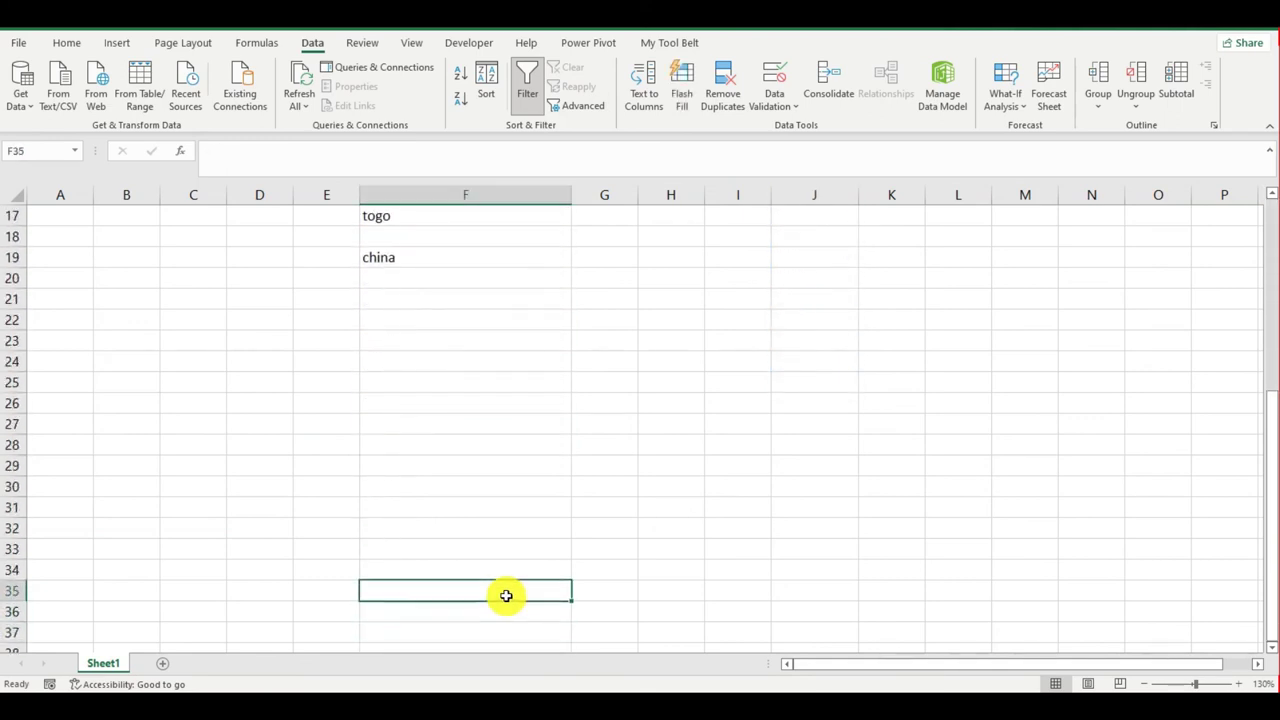
{"action": "type", "text": "hesham"}
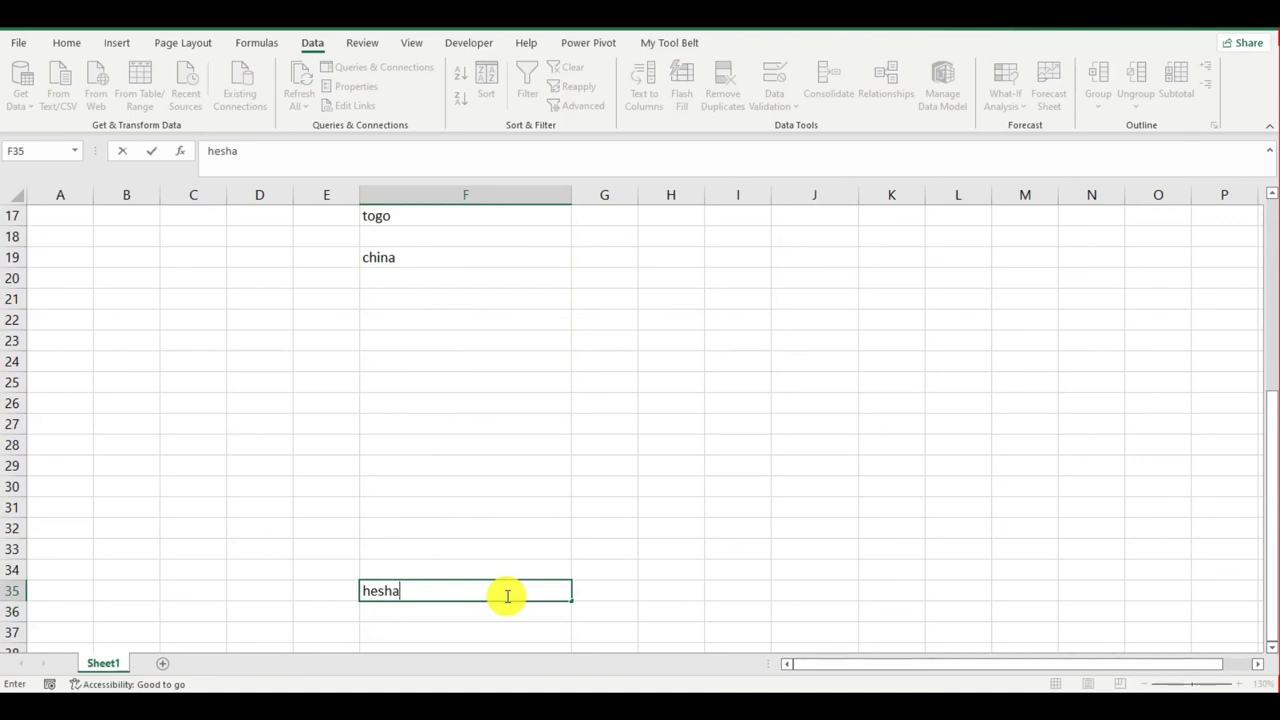
{"action": "key", "text": "Return"}
Check the UNIQUE list in column J for the entry added far down column F.
{"action": "key", "text": "Up"}
{"action": "key", "text": "Up"}
{"action": "key", "text": "Up"}
{"action": "key", "text": "Up"}
{"action": "key", "text": "Up"}
{"action": "key", "text": "Up"}
{"action": "key", "text": "Up"}
{"action": "key", "text": "Up"}
{"action": "key", "text": "Up"}
{"action": "key", "text": "Up"}
{"action": "key", "text": "Up"}
{"action": "key", "text": "Up"}
{"action": "key", "text": "Up"}
{"action": "key", "text": "Up"}
{"action": "key", "text": "Up"}
{"action": "key", "text": "Up"}
{"action": "key", "text": "Up"}
{"action": "key", "text": "Up"}
{"action": "key", "text": "Up"}
{"action": "key", "text": "Up"}
{"action": "key", "text": "Up"}
{"action": "key", "text": "Up"}
{"action": "key", "text": "Up"}
{"action": "key", "text": "Up"}
{"action": "key", "text": "Up"}
{"action": "key", "text": "Up"}
{"action": "key", "text": "Up"}
{"action": "key", "text": "Up"}
{"action": "key", "text": "Up"}
{"action": "key", "text": "Up"}
{"action": "key", "text": "Right"}
{"action": "key", "text": "Right"}
{"action": "key", "text": "Right"}
{"action": "key", "text": "Right"}
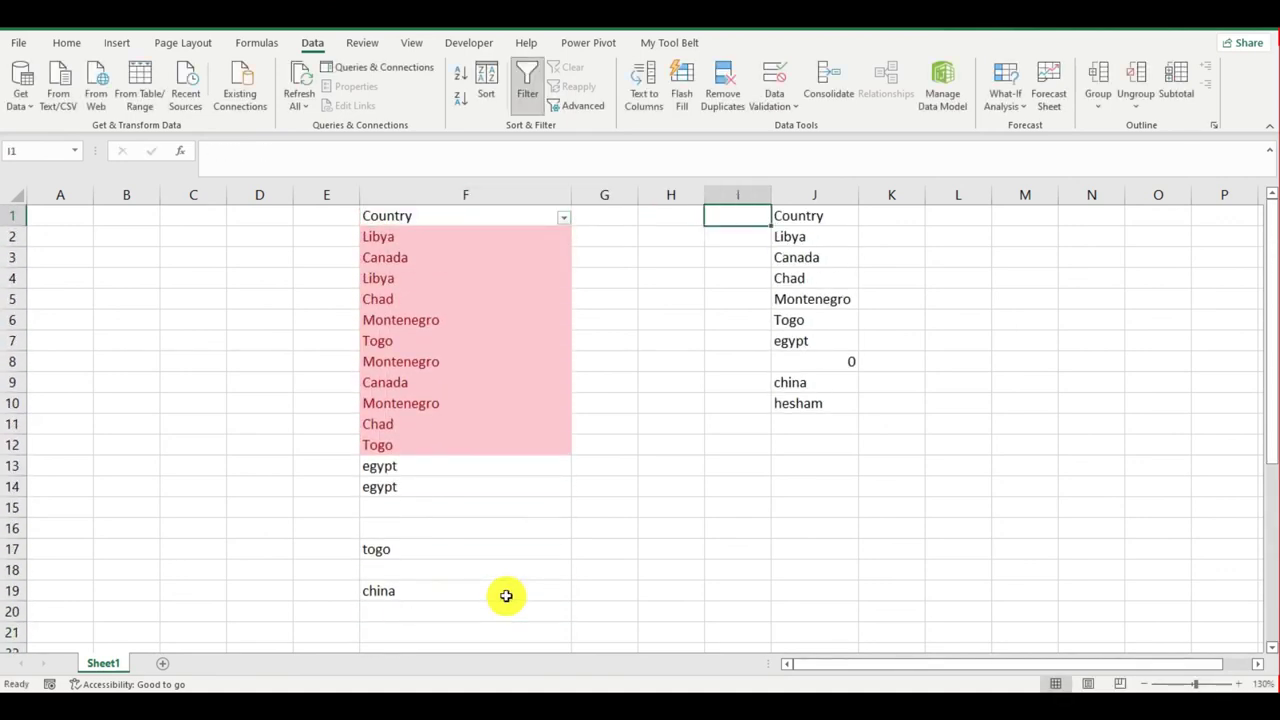
{"action": "key", "text": "Down"}
{"action": "key", "text": "Down"}
{"action": "key", "text": "Down"}
{"action": "key", "text": "Down"}
{"action": "key", "text": "Down"}
{"action": "key", "text": "Down"}
{"action": "key", "text": "Down"}
{"action": "left_click", "coordinate": [846, 438]}
{"action": "left_click", "coordinate": [843, 303]}
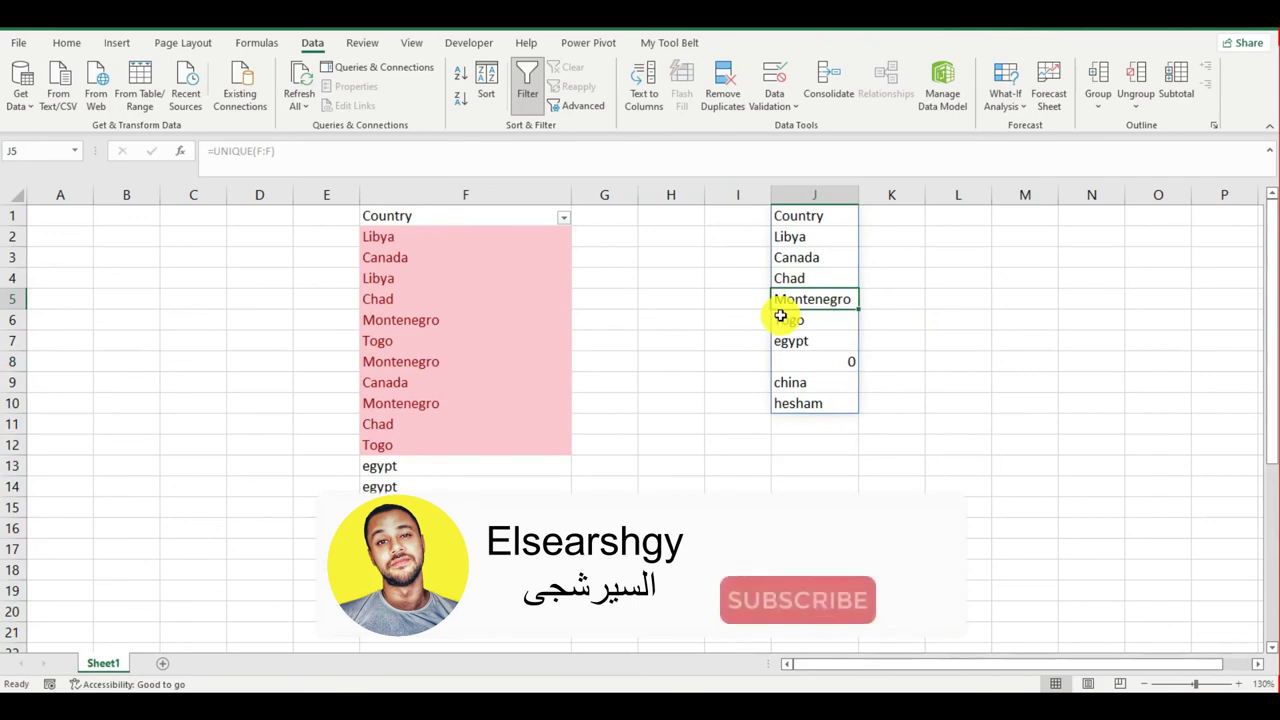